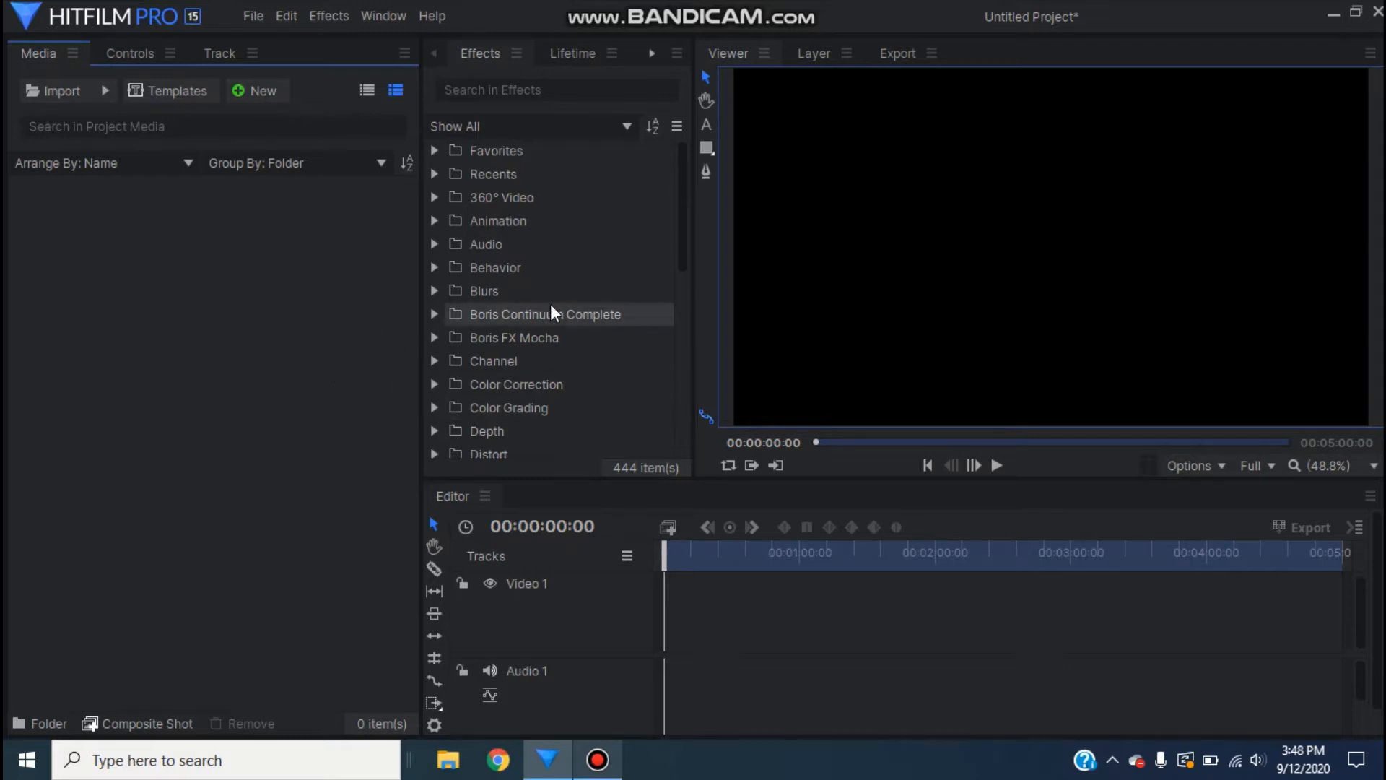
pyautogui.scroll(-5, 554, 314)
pyautogui.scroll(-3, 558, 326)
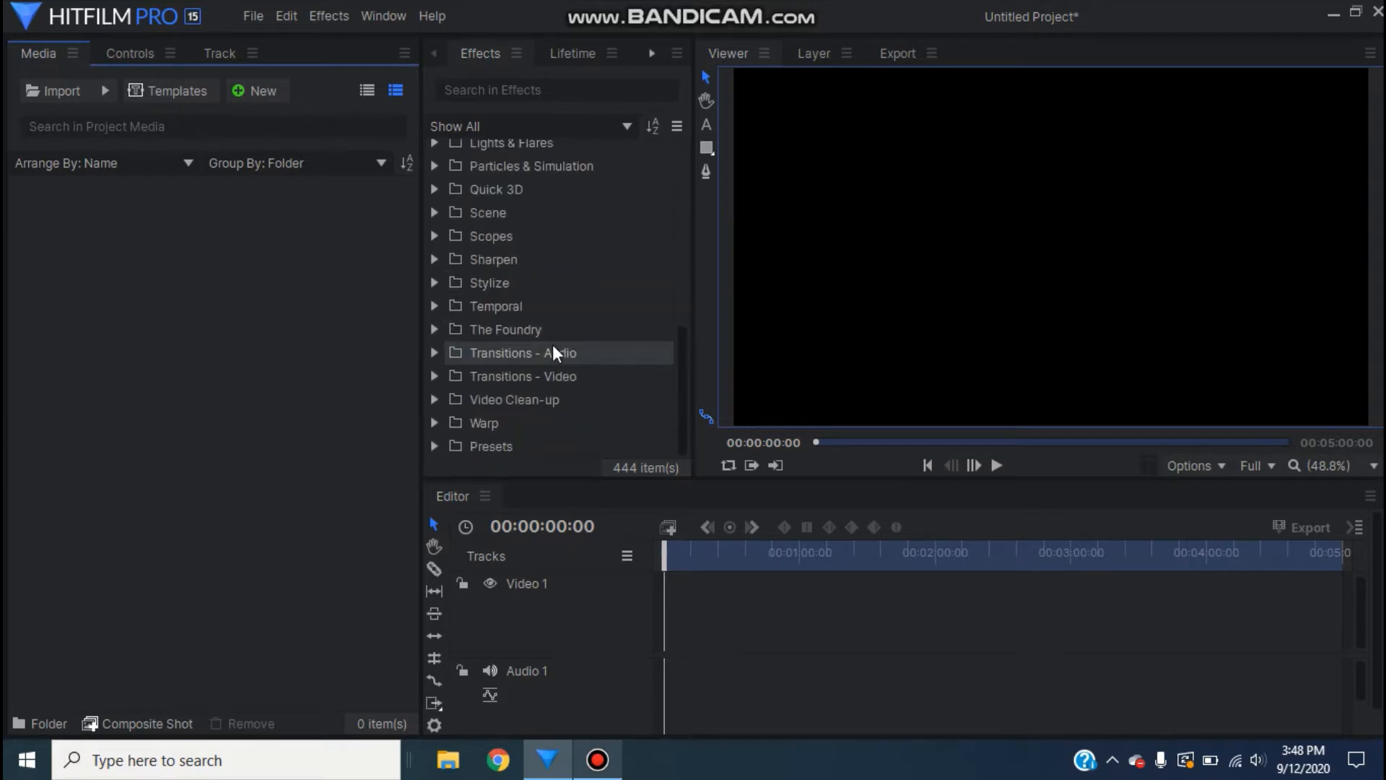
pyautogui.scroll(8, 553, 348)
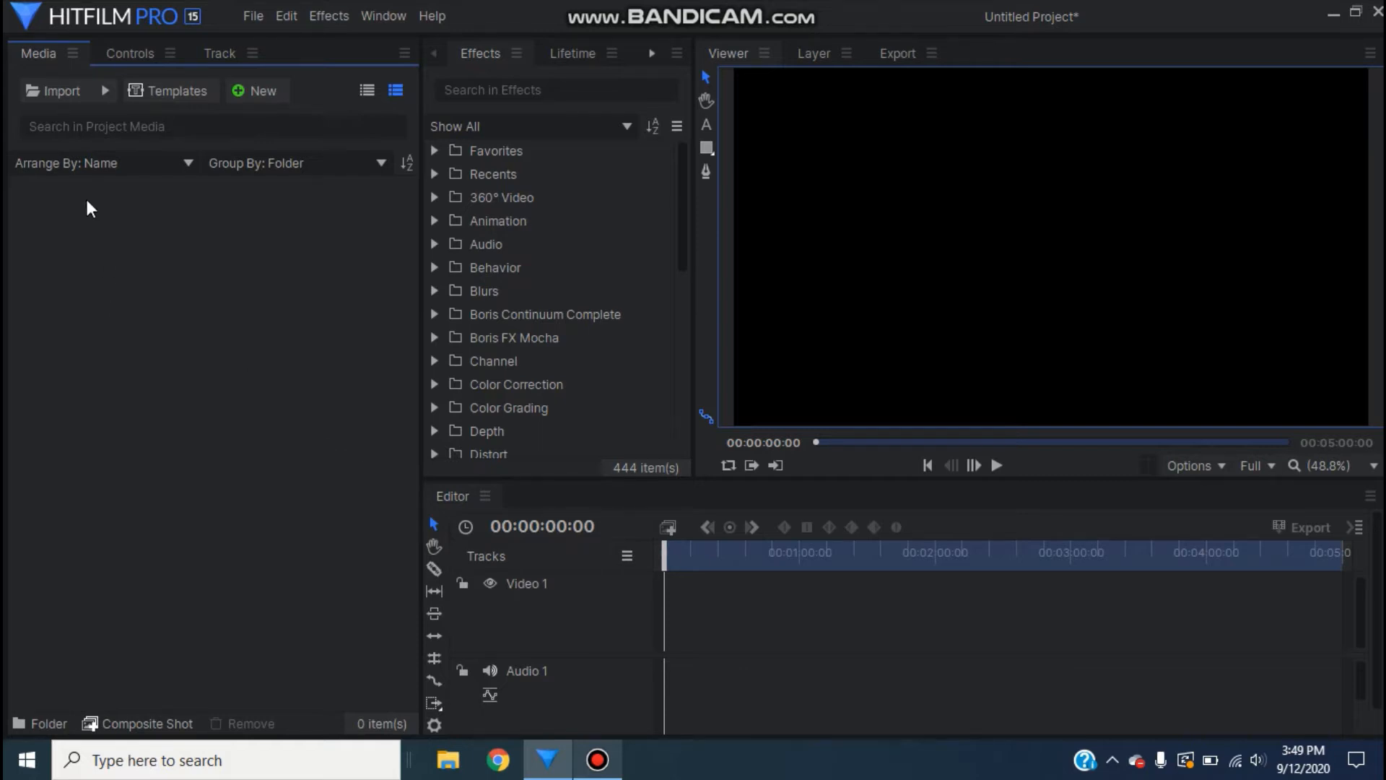
# Import the video clip 00049.MTS from the SD card's STREAM folder into the project media.
pyautogui.click(46, 88)
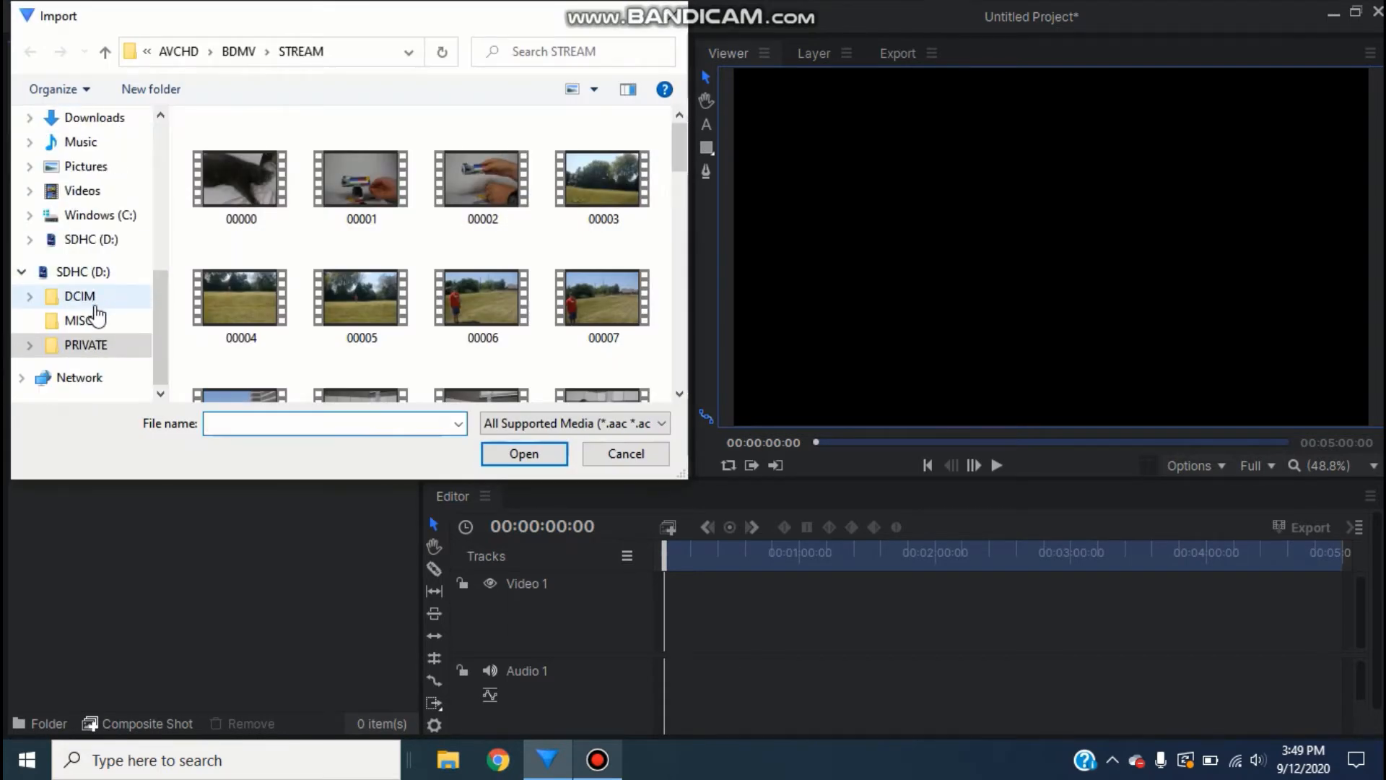
pyautogui.scroll(-10, 394, 296)
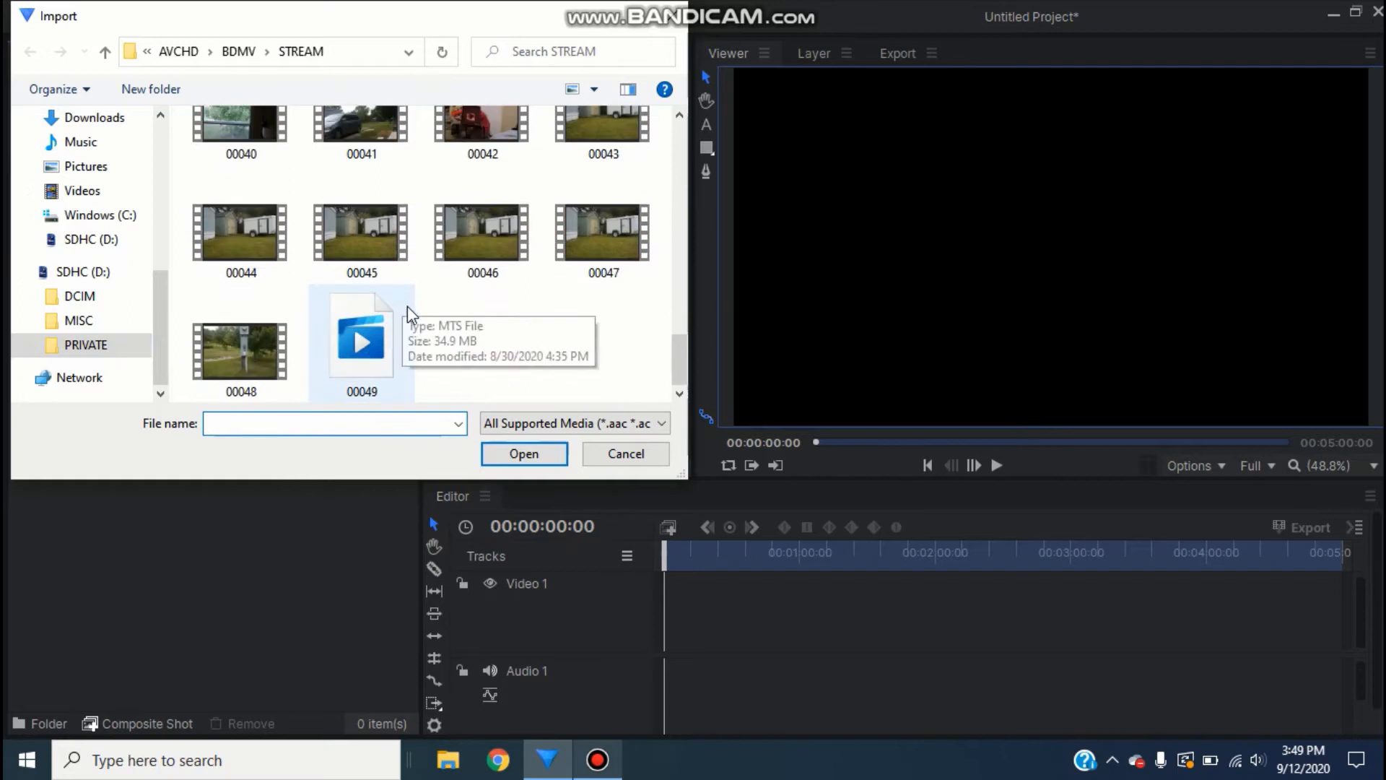
pyautogui.click(366, 358)
pyautogui.doubleClick(366, 358)
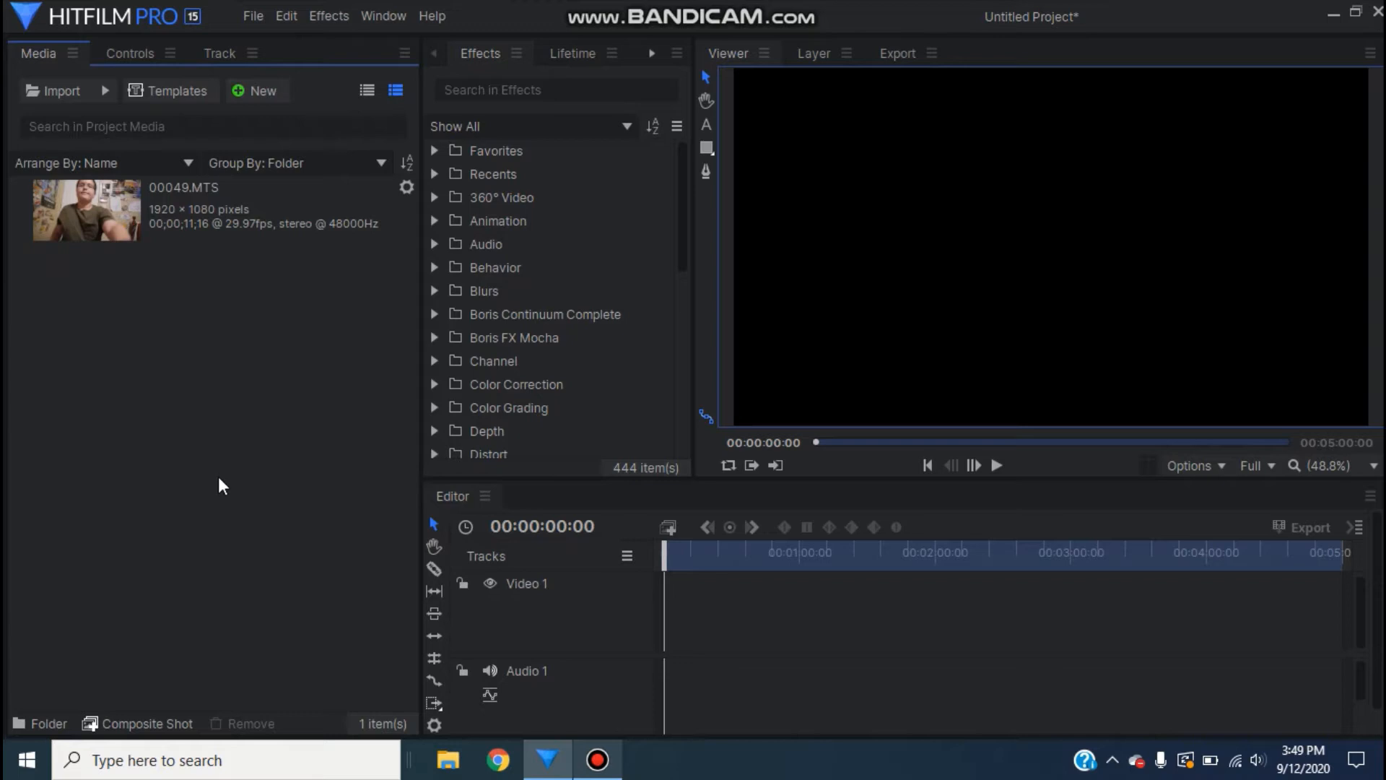
# Make a composite shot from the 00049.MTS clip, keeping the 1080p Full HD @ 29.97 fps template.
pyautogui.rightClick(210, 222)
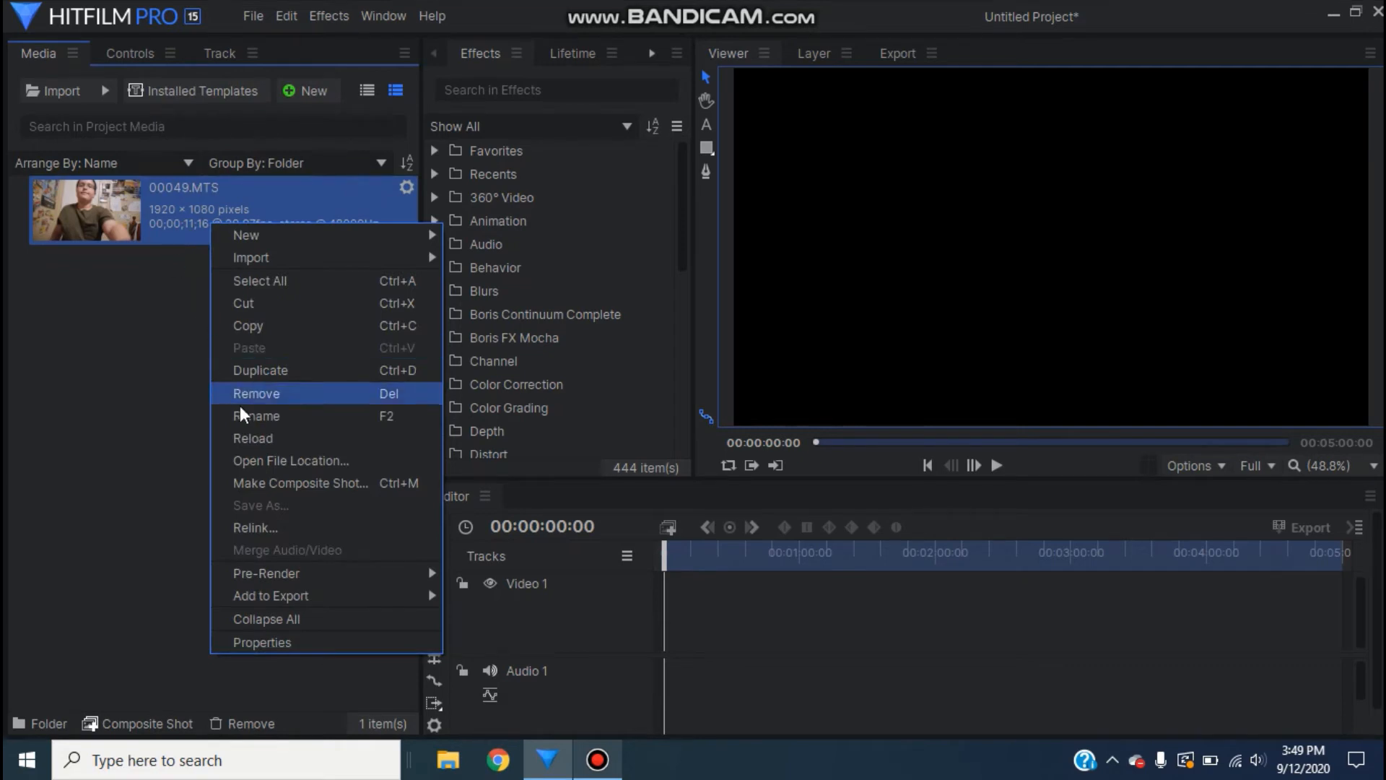
pyautogui.click(290, 490)
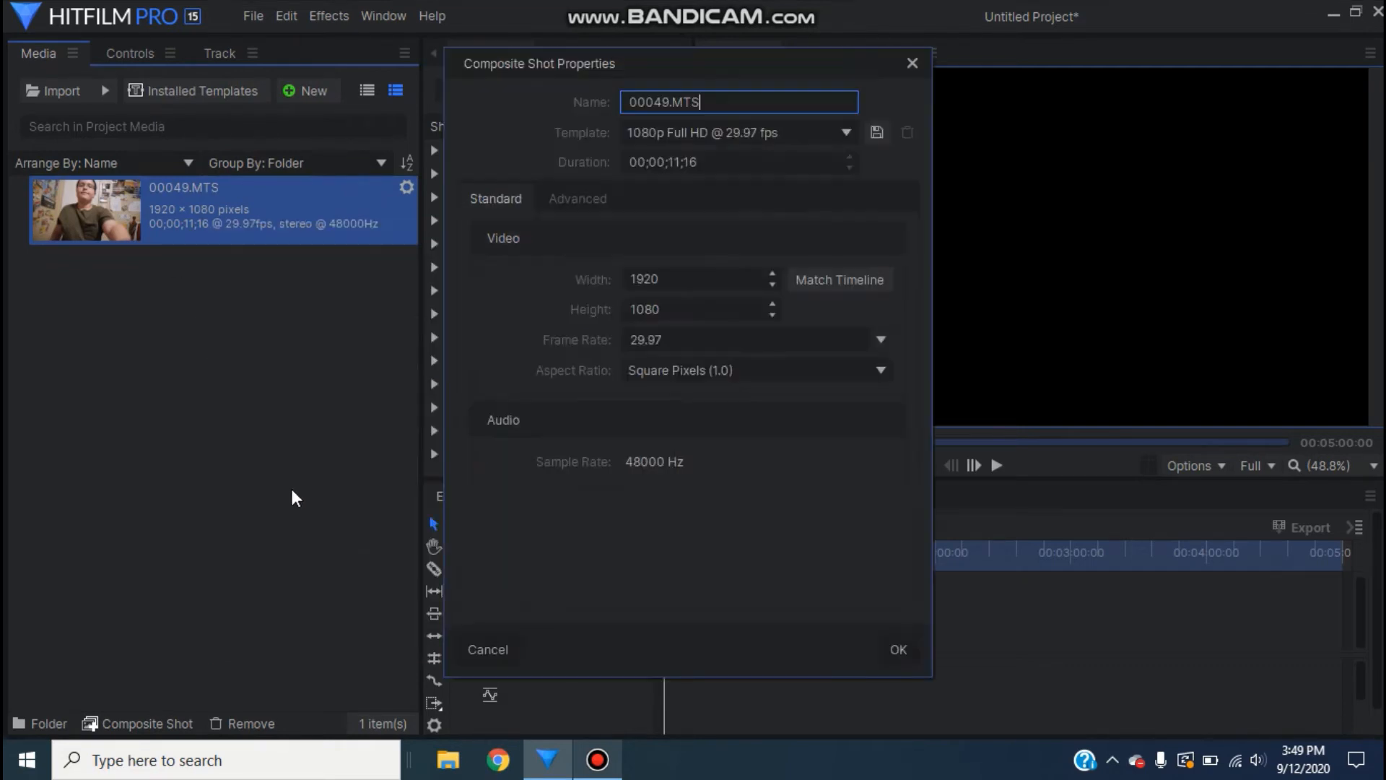
pyautogui.click(894, 648)
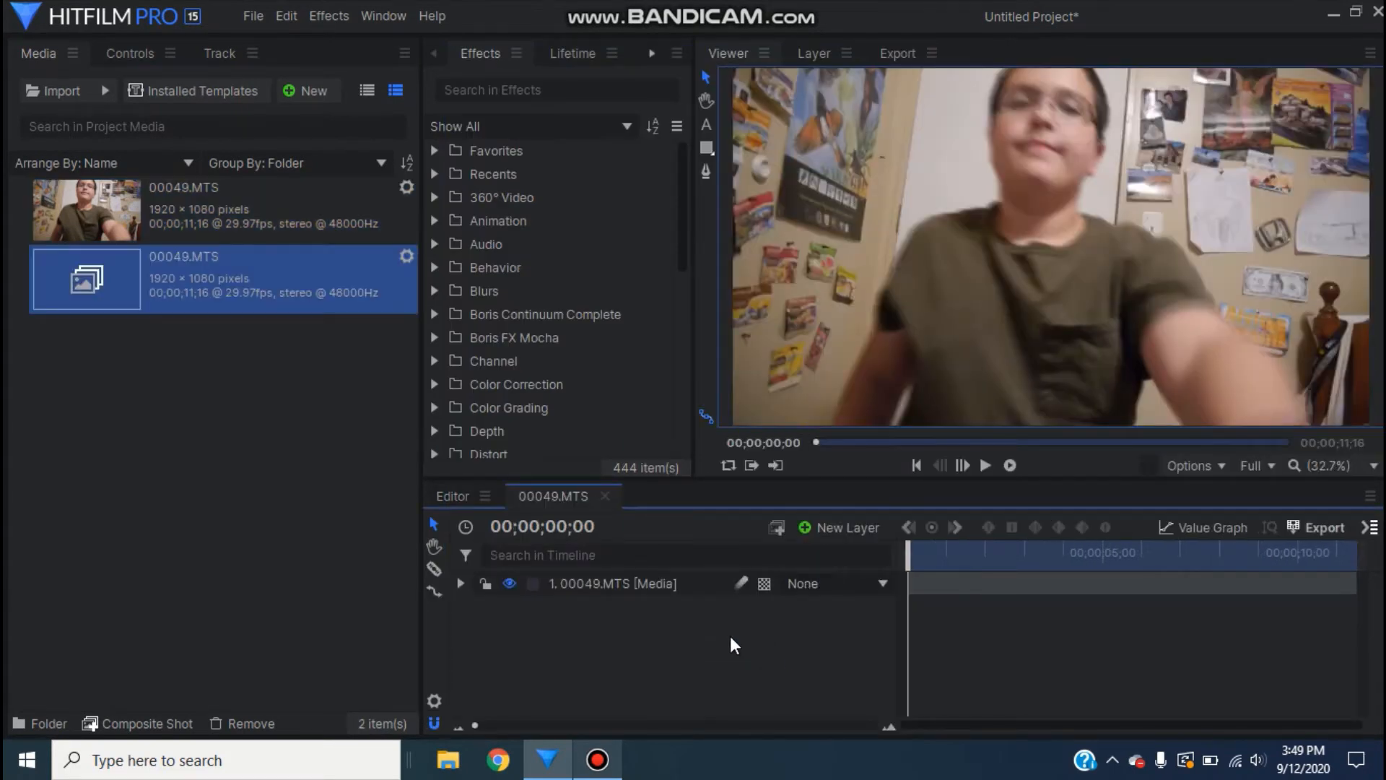
# At 00;00;04;26, search the effects for "gunfir" and add the Gunfire effect as a layer above the clip.
pyautogui.moveTo(905, 553); pyautogui.dragTo(1099, 545)
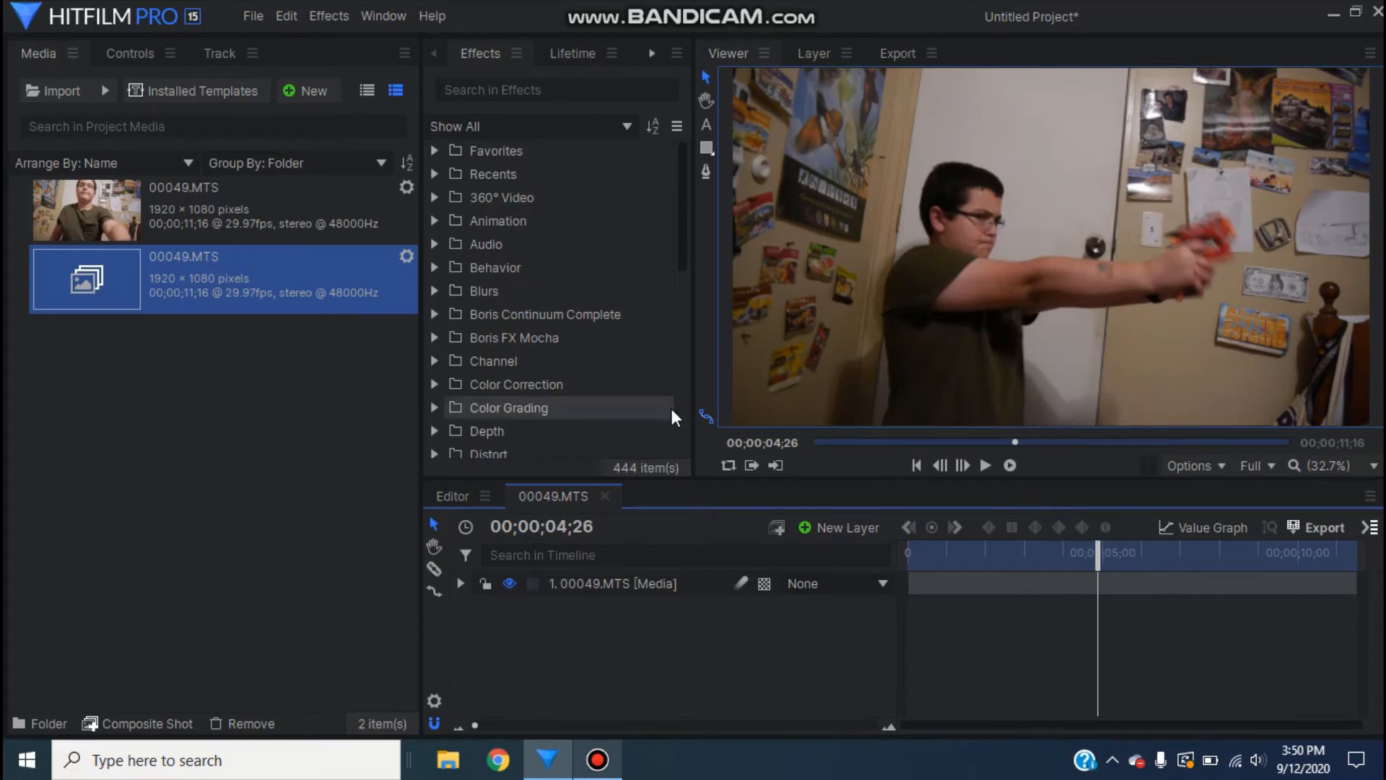
pyautogui.click(541, 88)
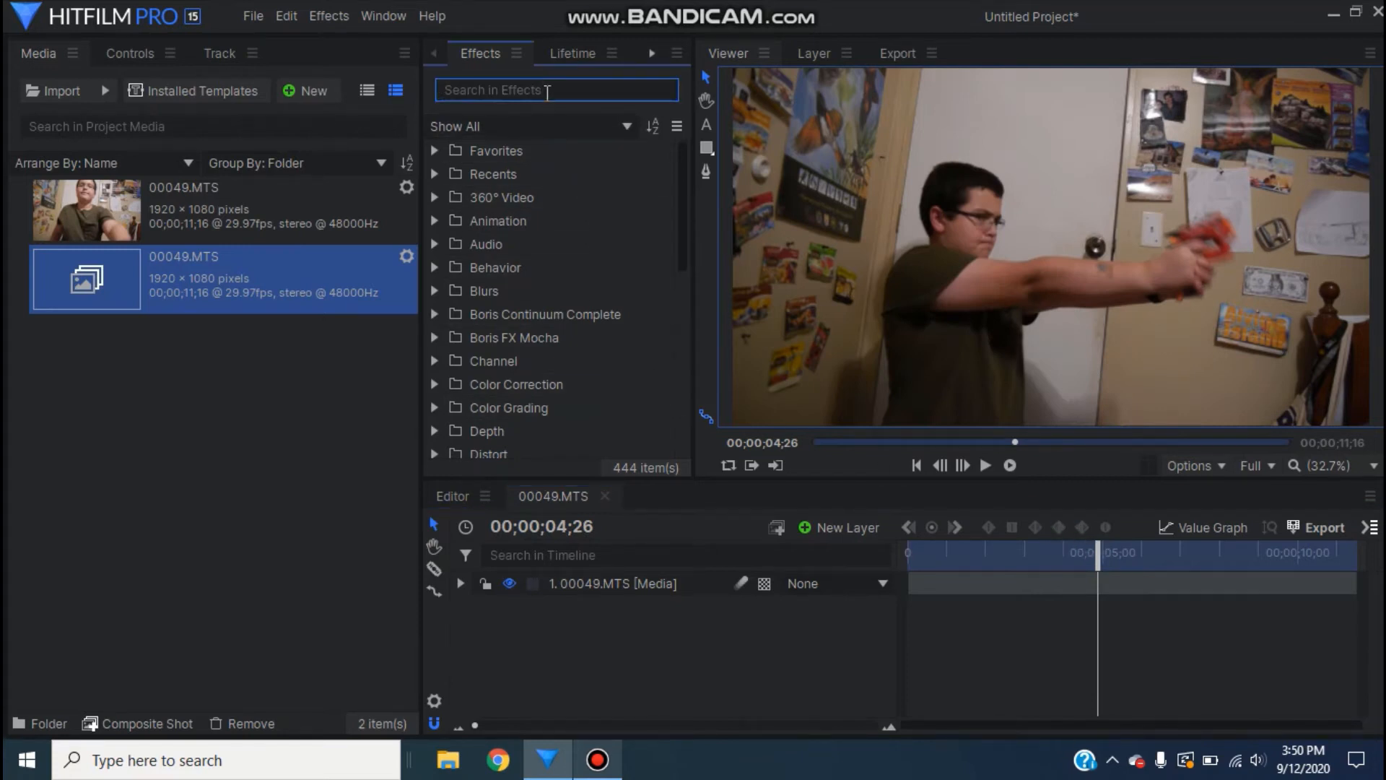
pyautogui.write('gunf')
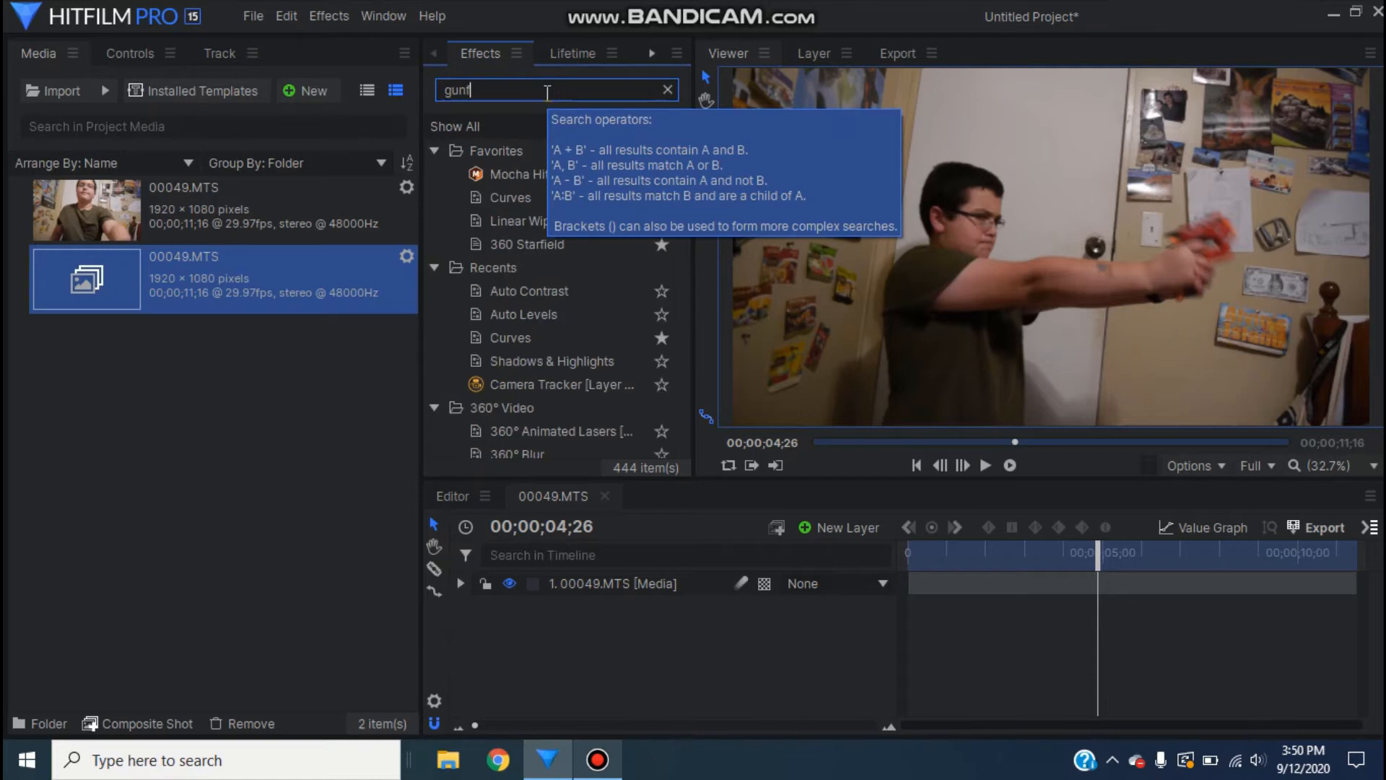
pyautogui.write('i')
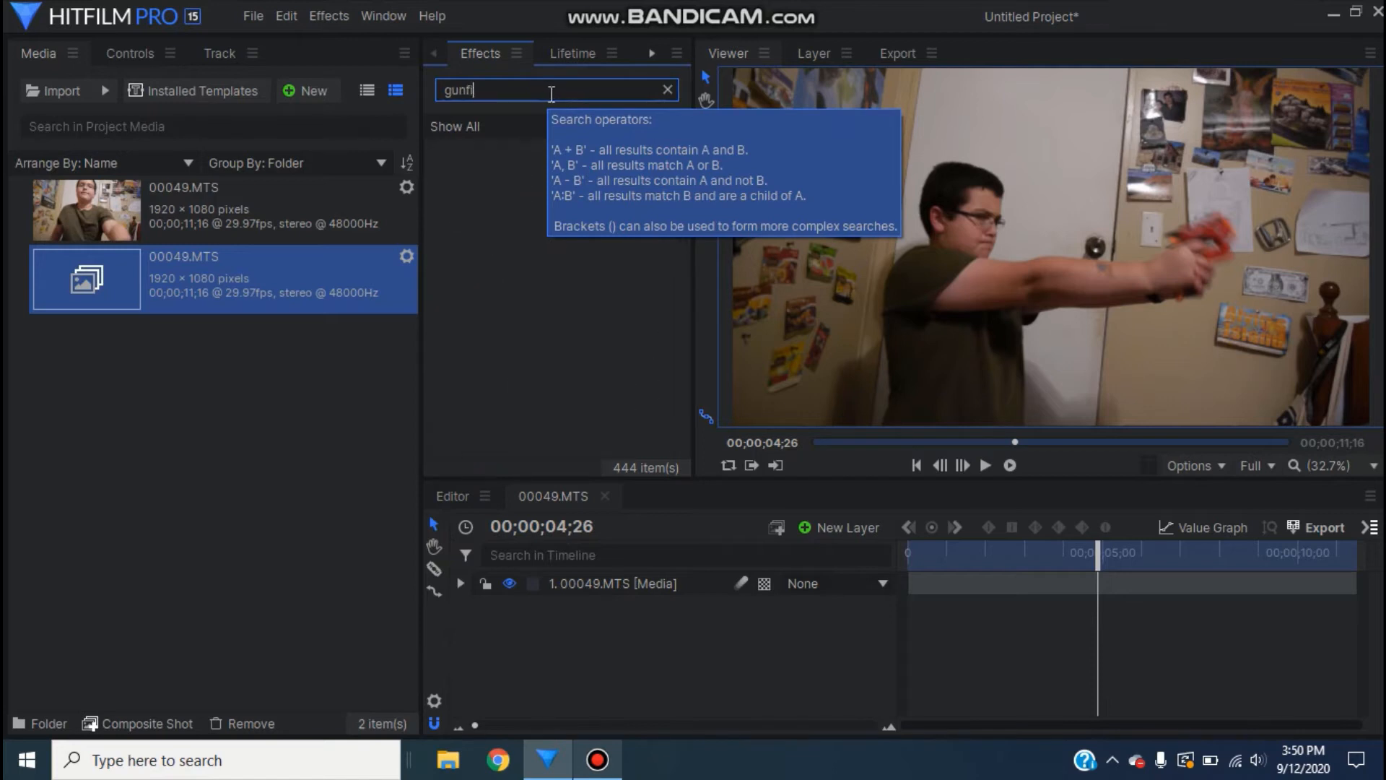
pyautogui.write('tr')
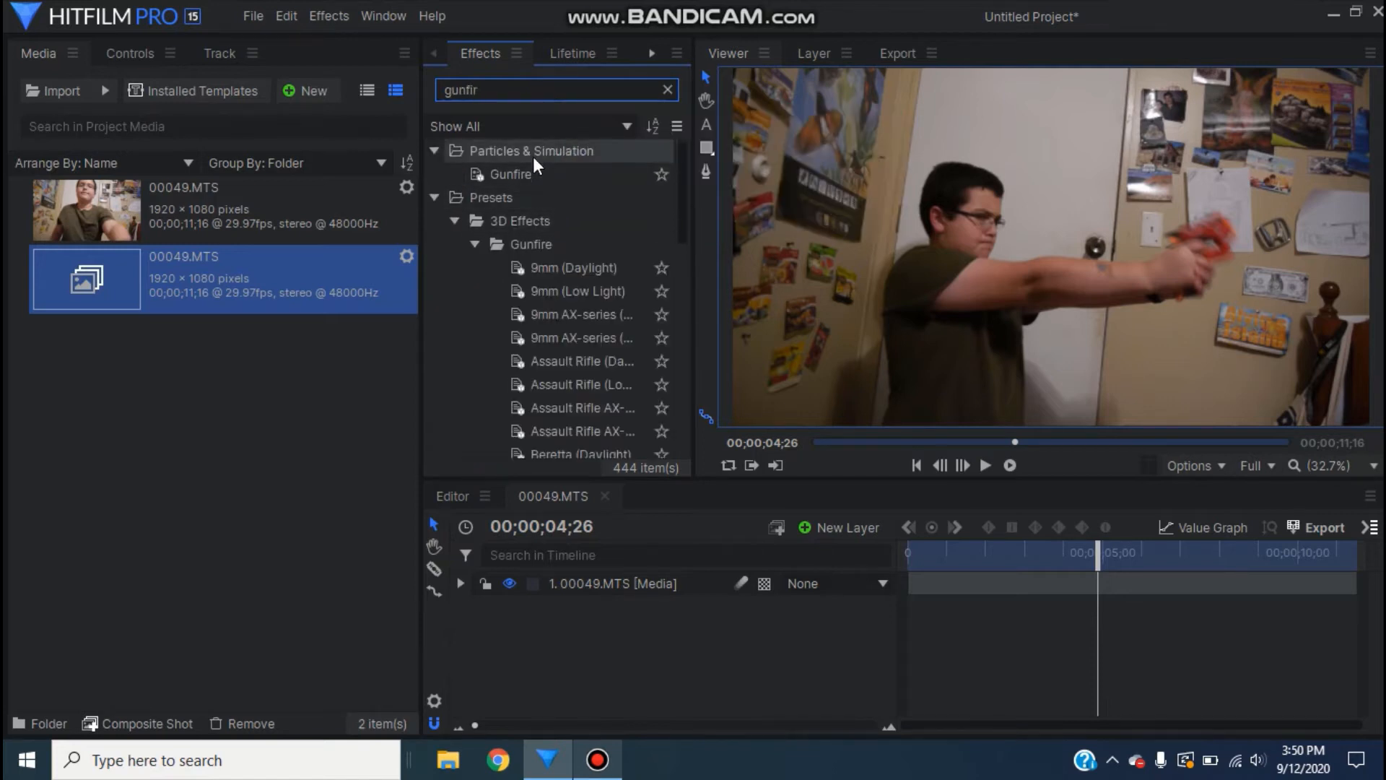
pyautogui.scroll(-8, 582, 322)
pyautogui.scroll(8, 594, 356)
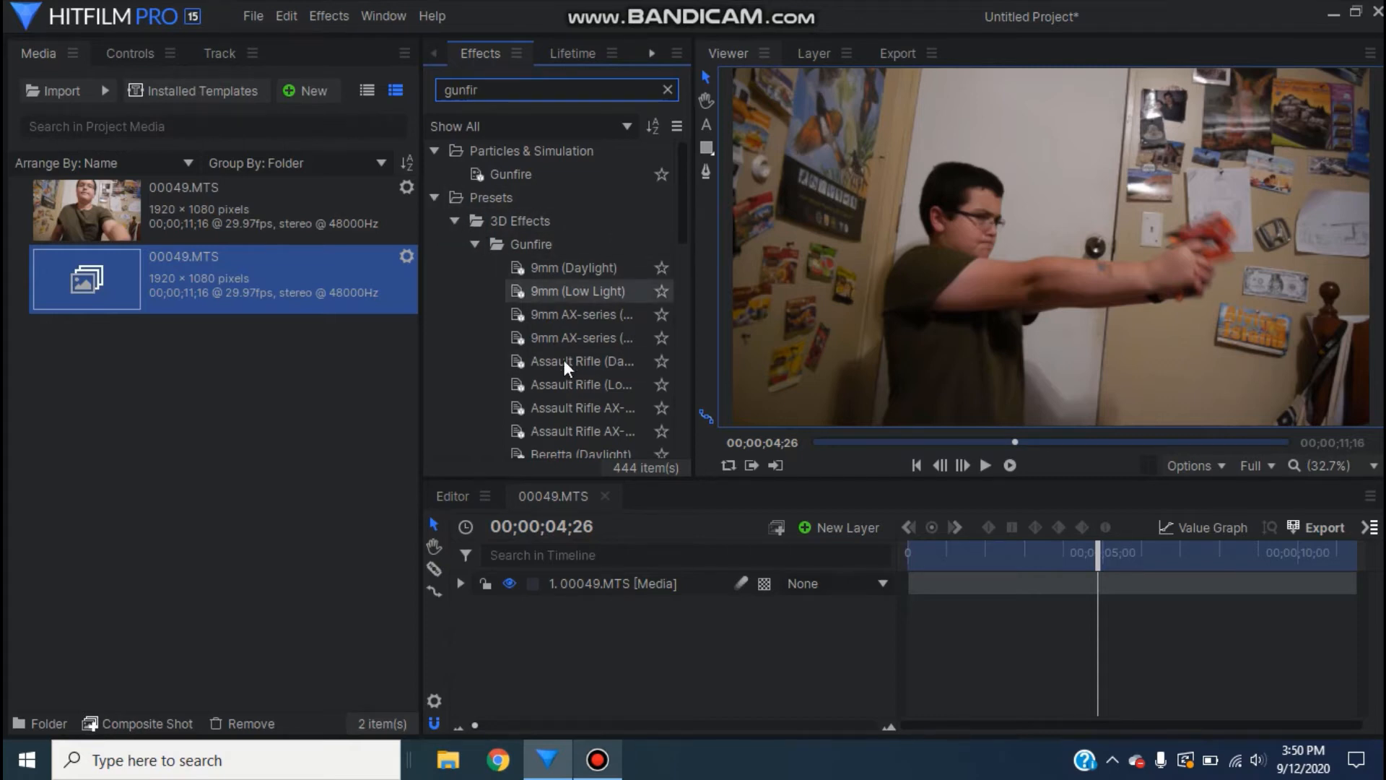
pyautogui.click(435, 200)
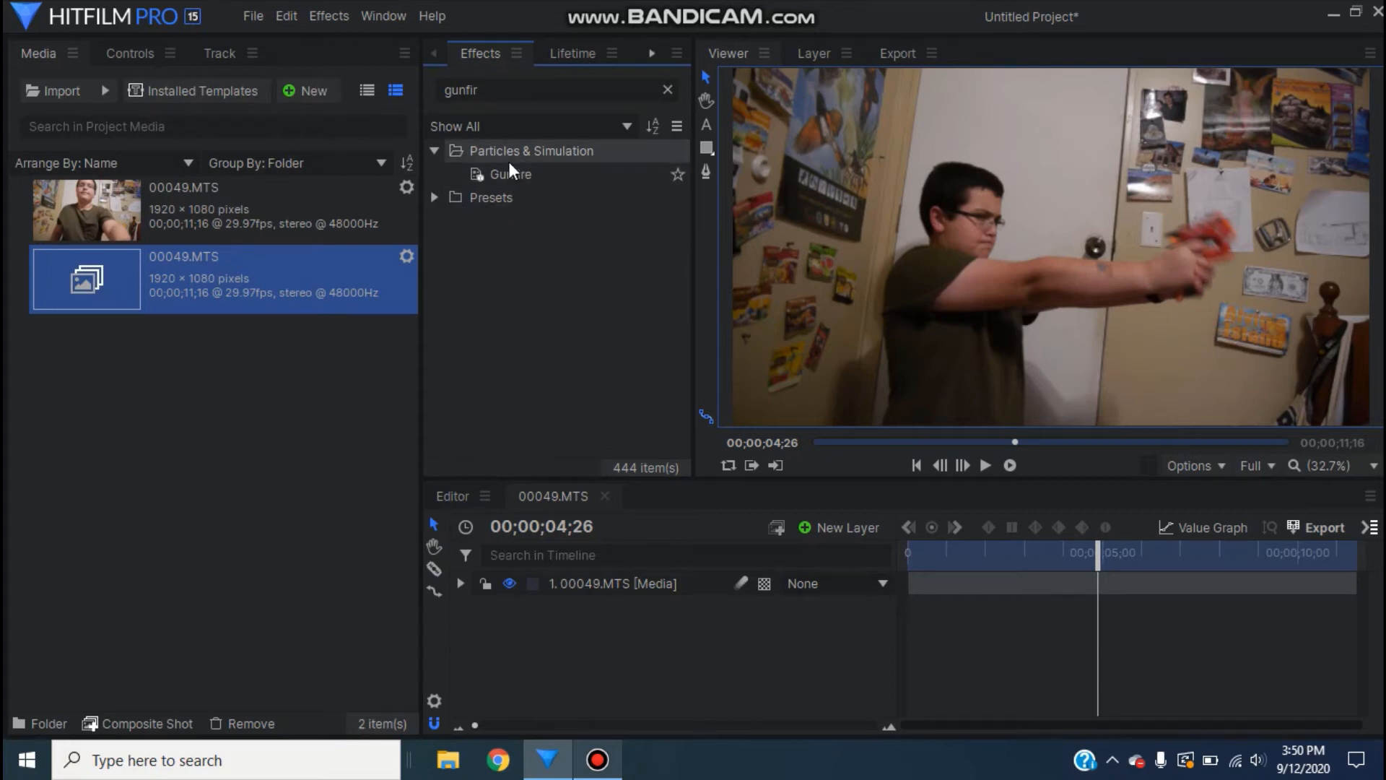
pyautogui.moveTo(514, 176); pyautogui.dragTo(635, 582)
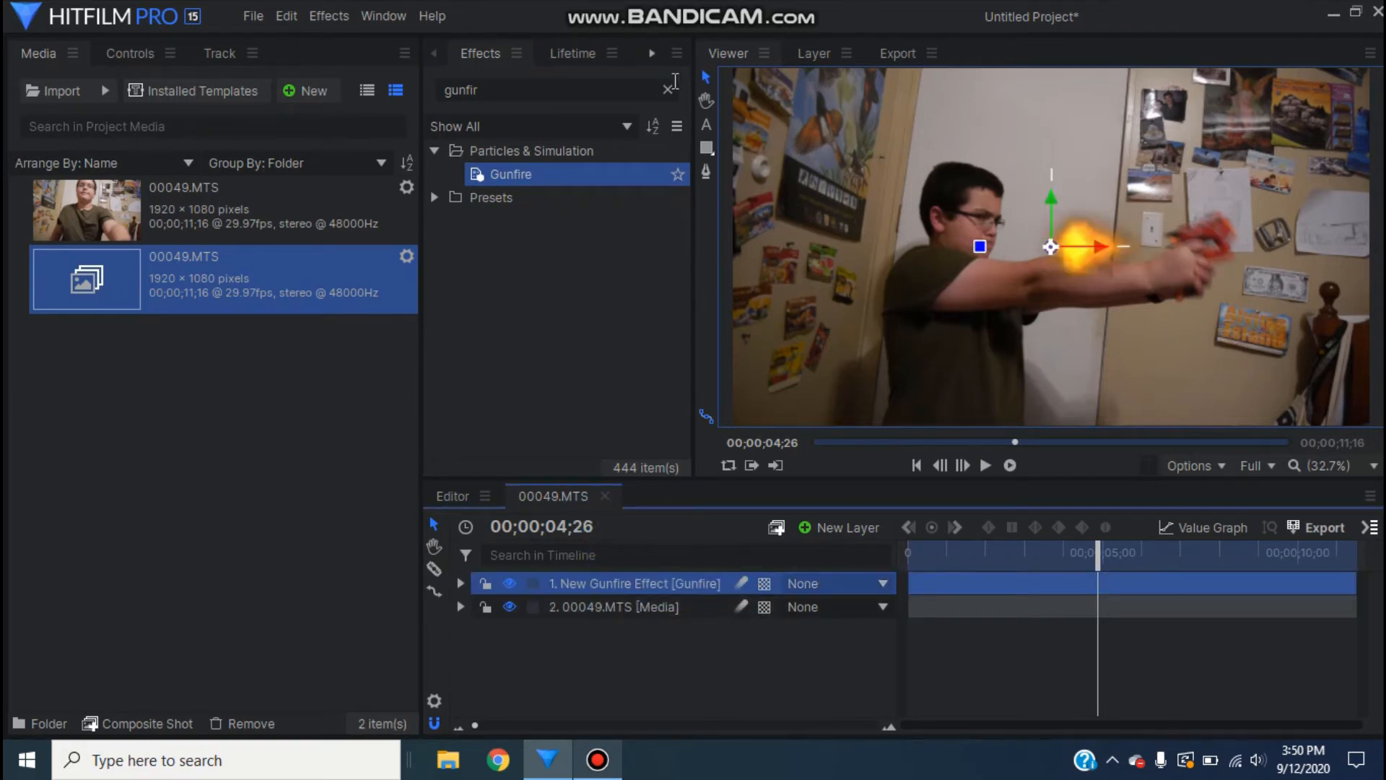
pyautogui.click(801, 696)
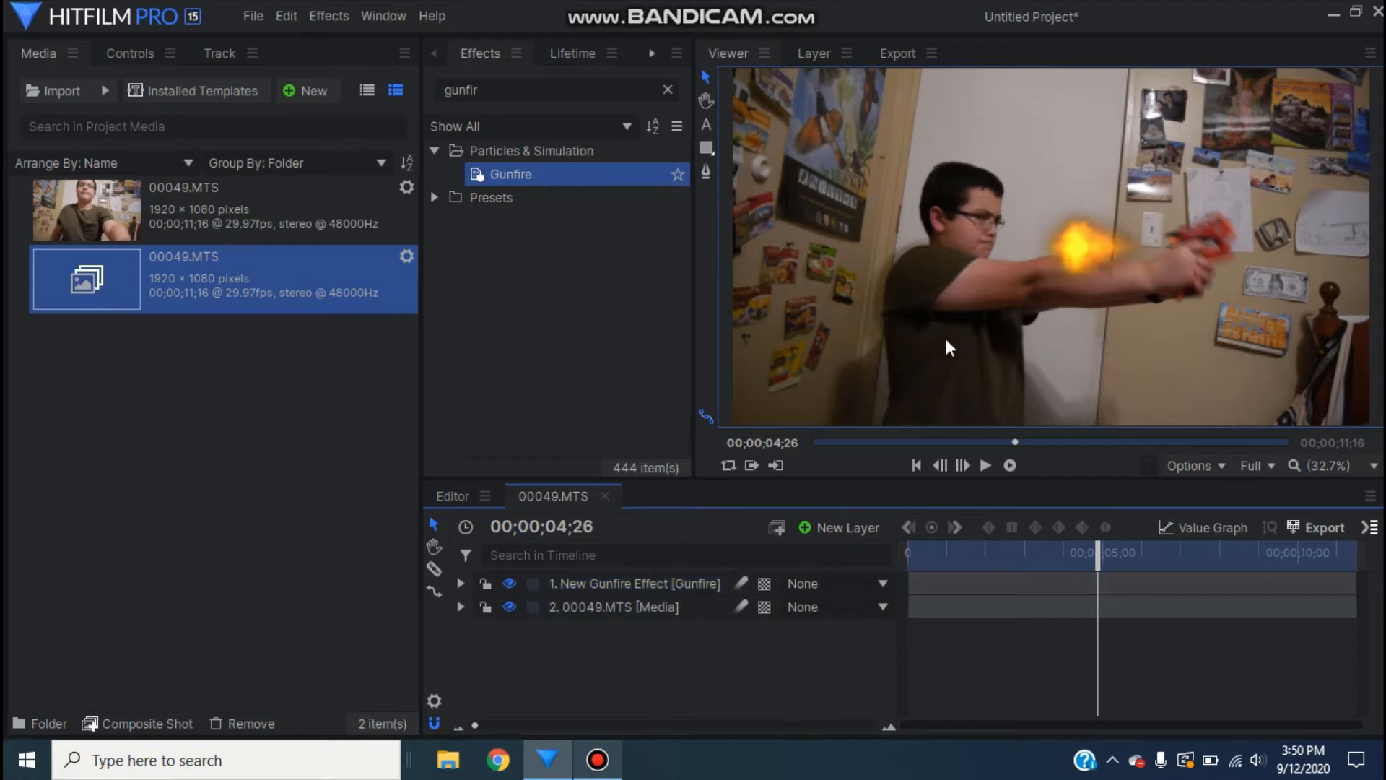
# Select the New Gunfire Effect layer and show its transform controls with the playhead at 00;00;04;03.
pyautogui.click(628, 584)
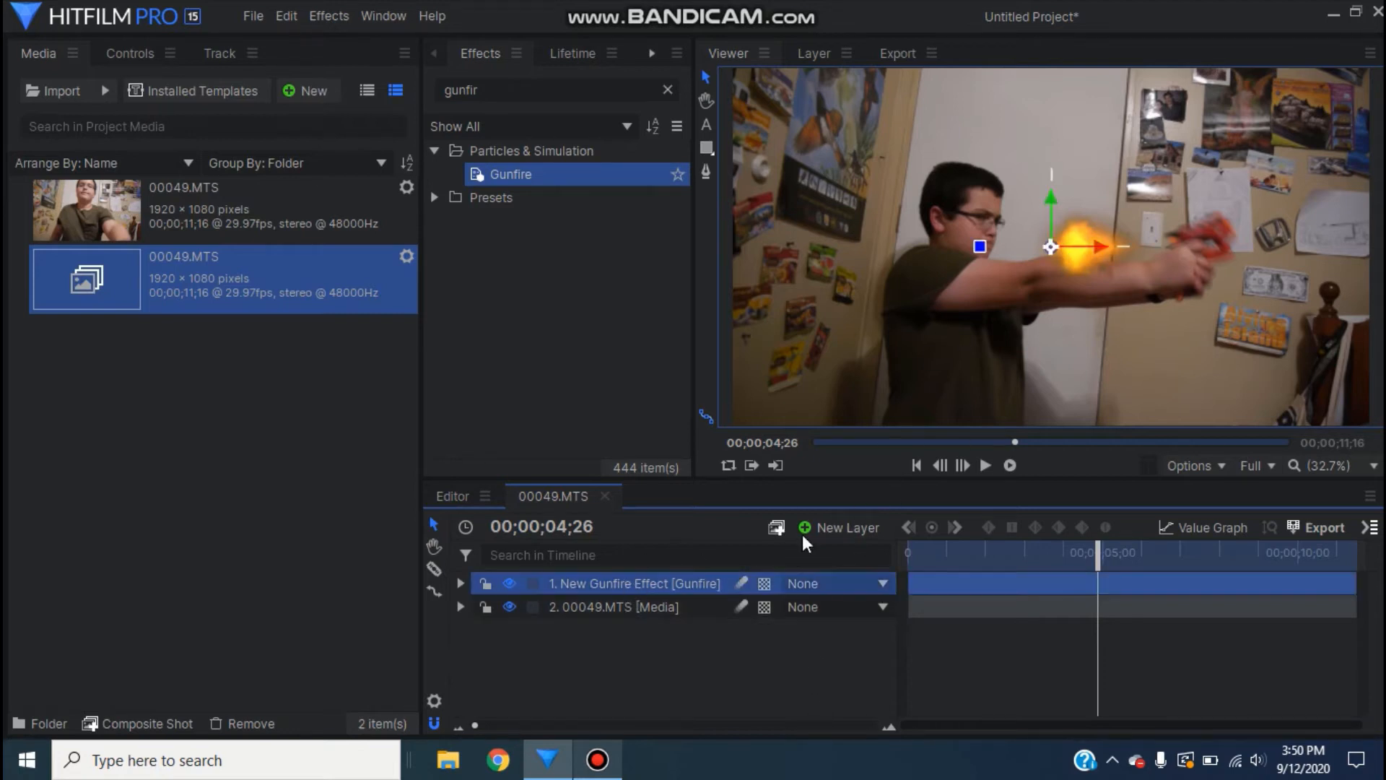
pyautogui.moveTo(1091, 556)
pyautogui.mouseDown()
pyautogui.moveTo(1040, 555)
pyautogui.moveTo(1115, 550)
pyautogui.moveTo(1067, 551)
pyautogui.mouseUp()
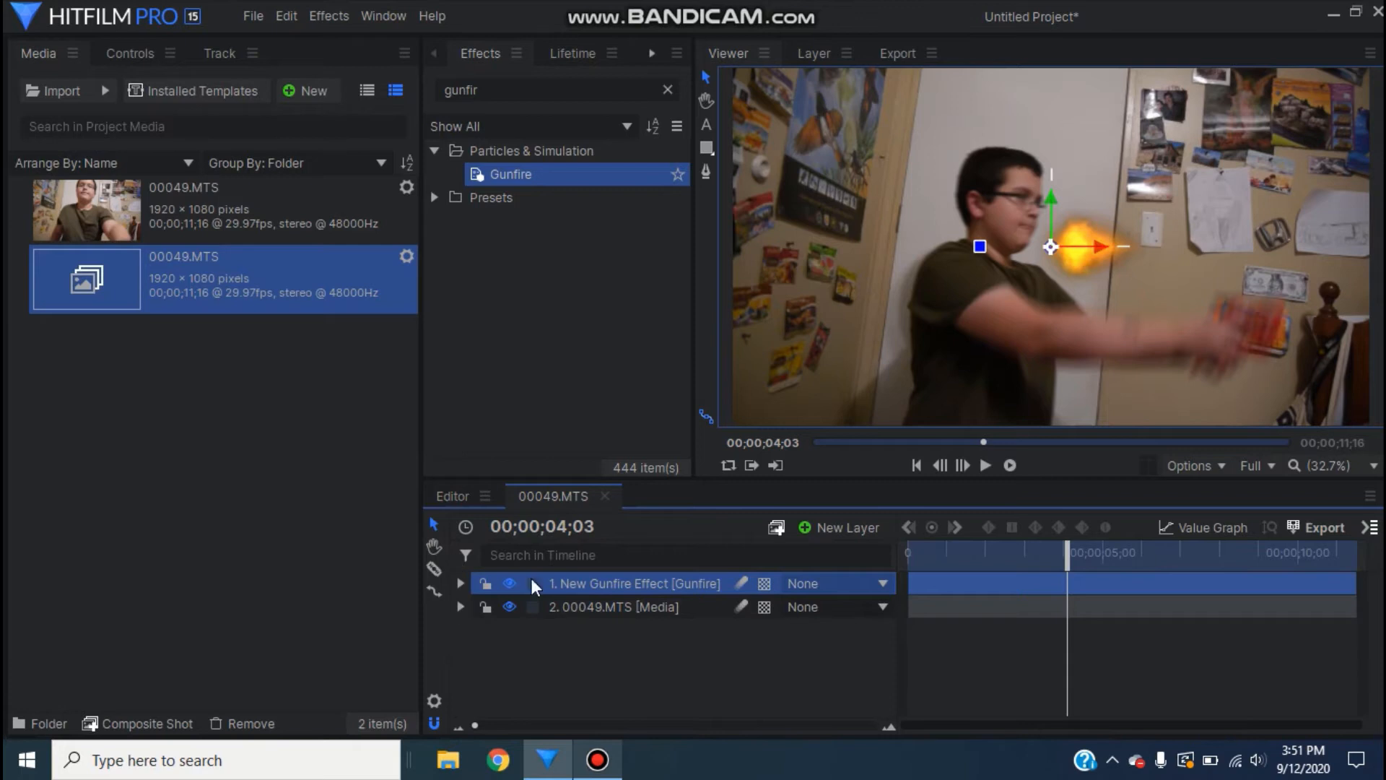
pyautogui.click(127, 54)
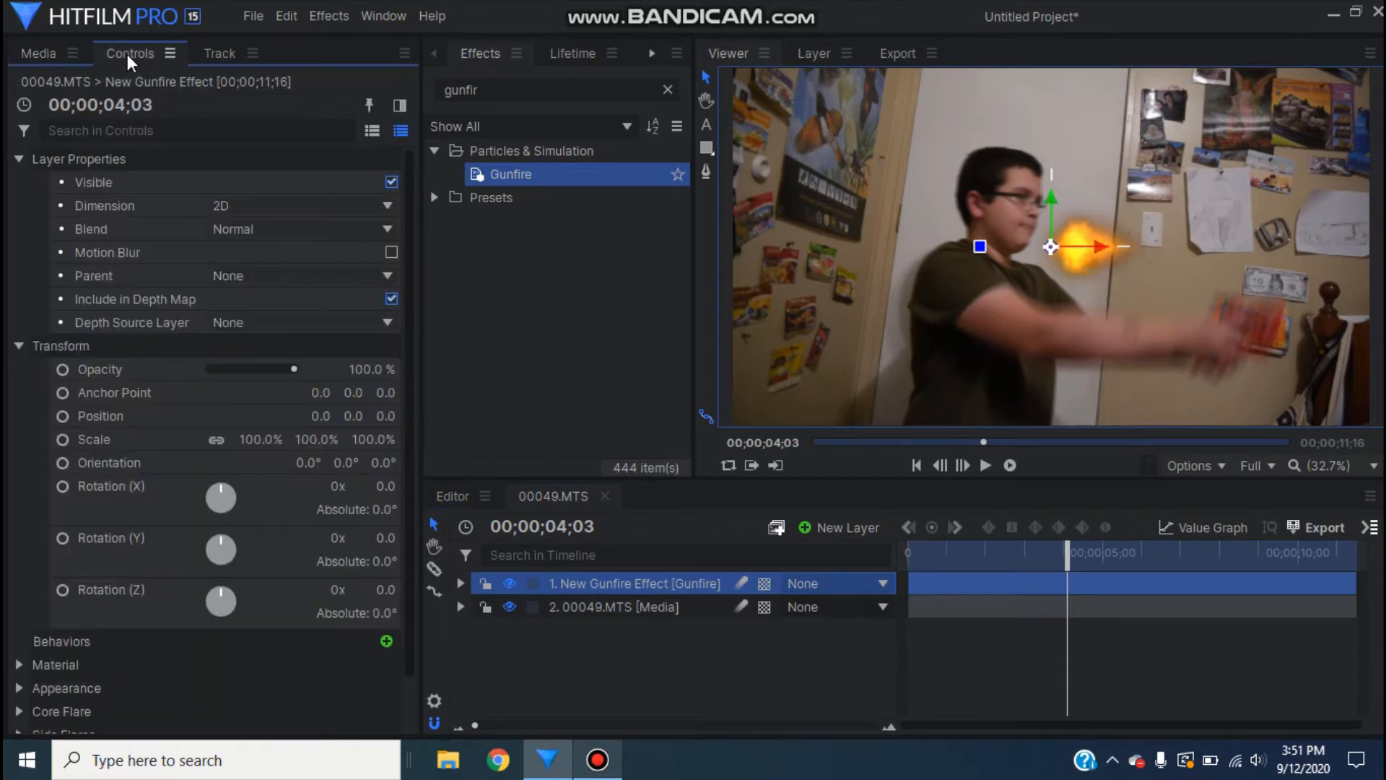
pyautogui.click(19, 158)
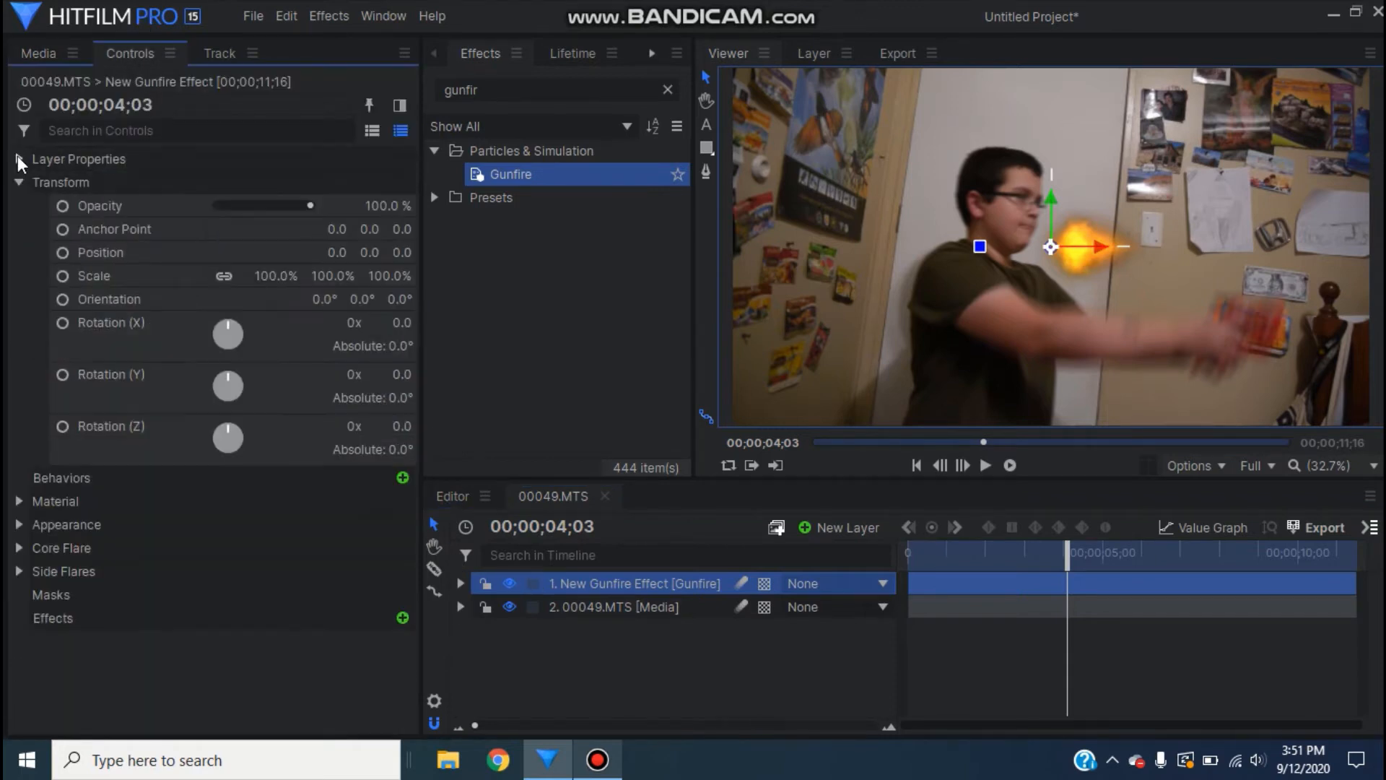
# Set the gunfire layer's opacity to 0% and keyframe it at the very start of the timeline.
pyautogui.click(63, 206)
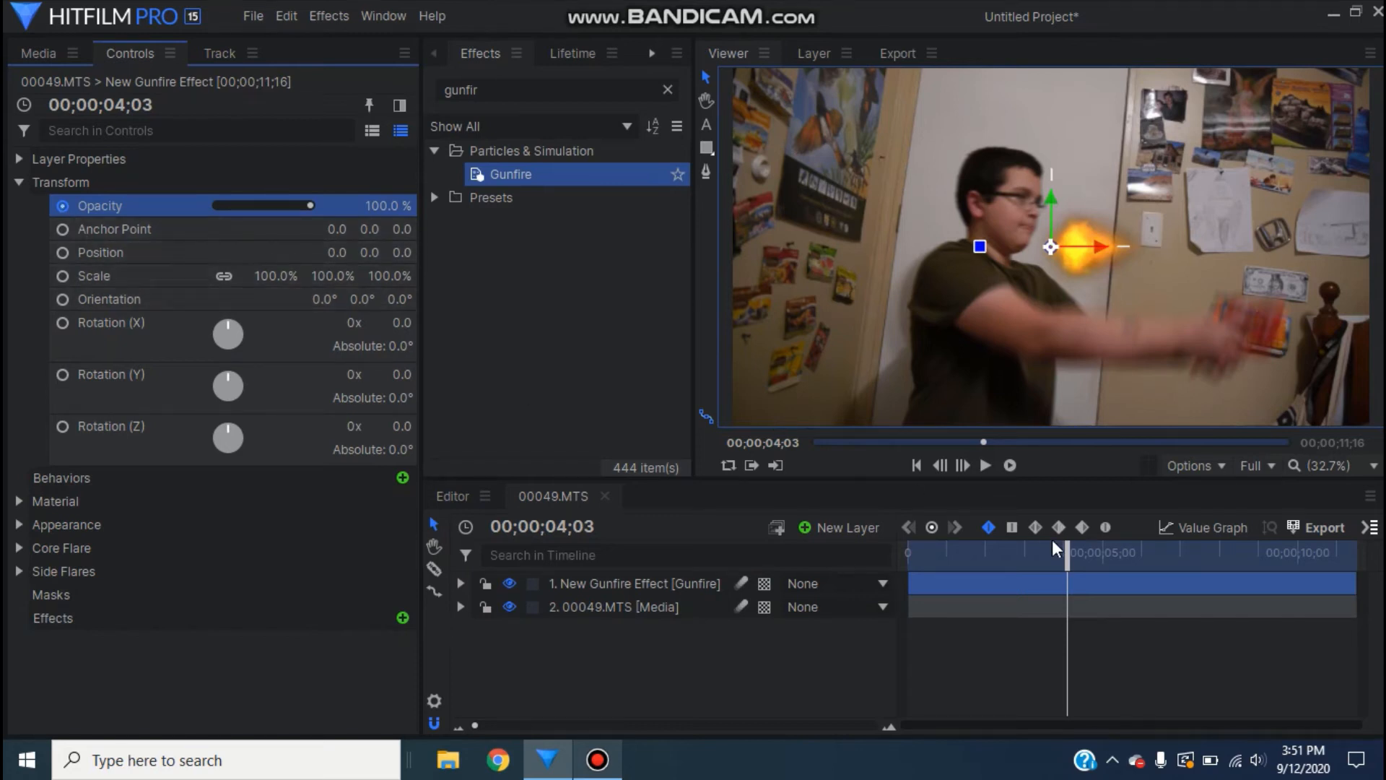
pyautogui.moveTo(1065, 553); pyautogui.dragTo(837, 545)
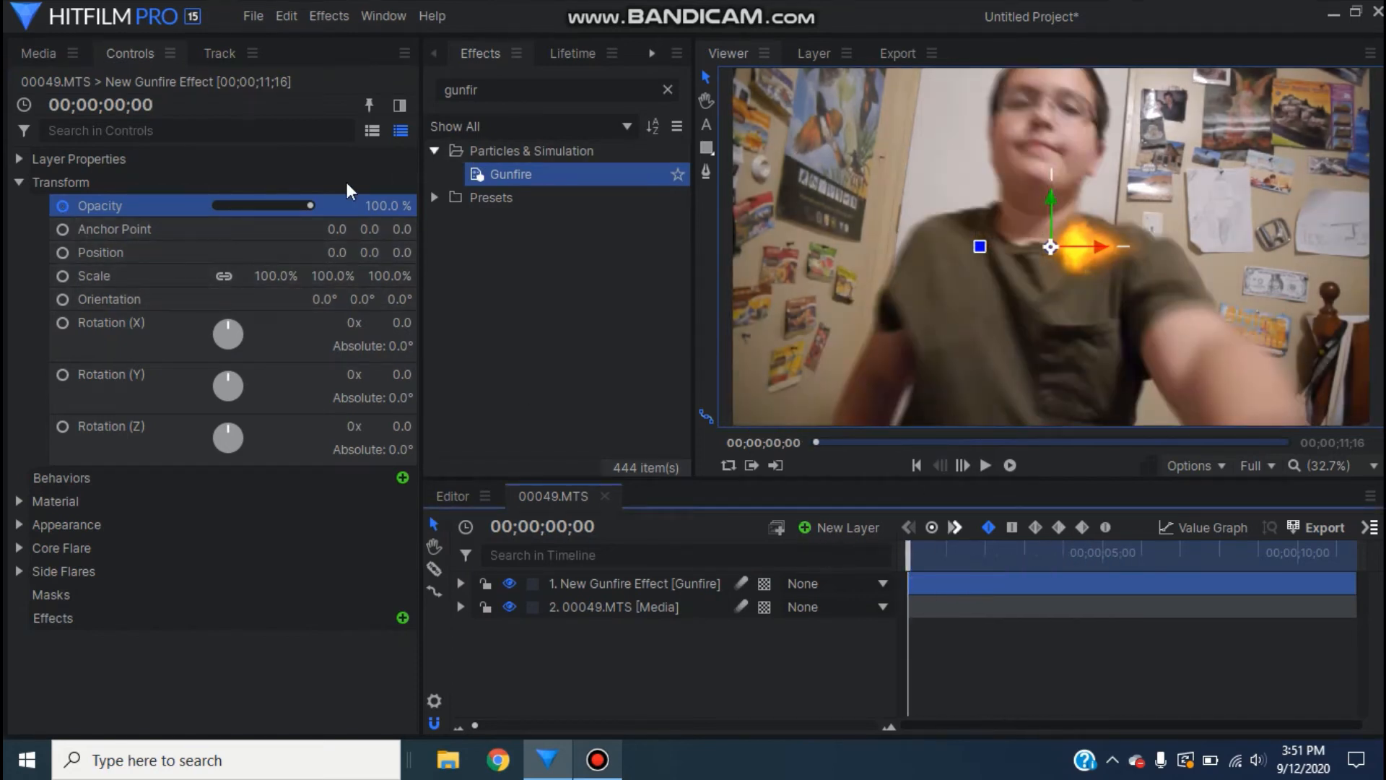
pyautogui.moveTo(306, 206); pyautogui.dragTo(150, 213)
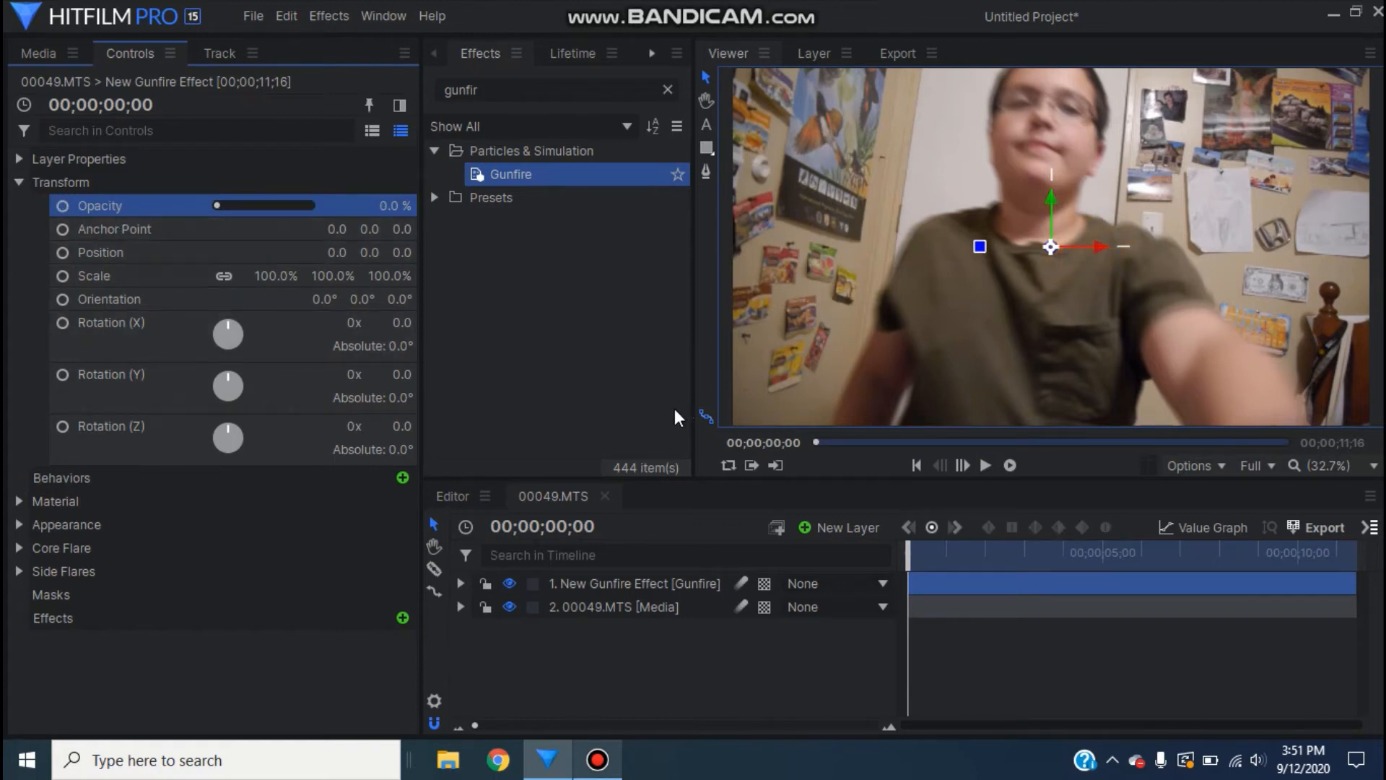
pyautogui.moveTo(911, 552); pyautogui.dragTo(848, 552)
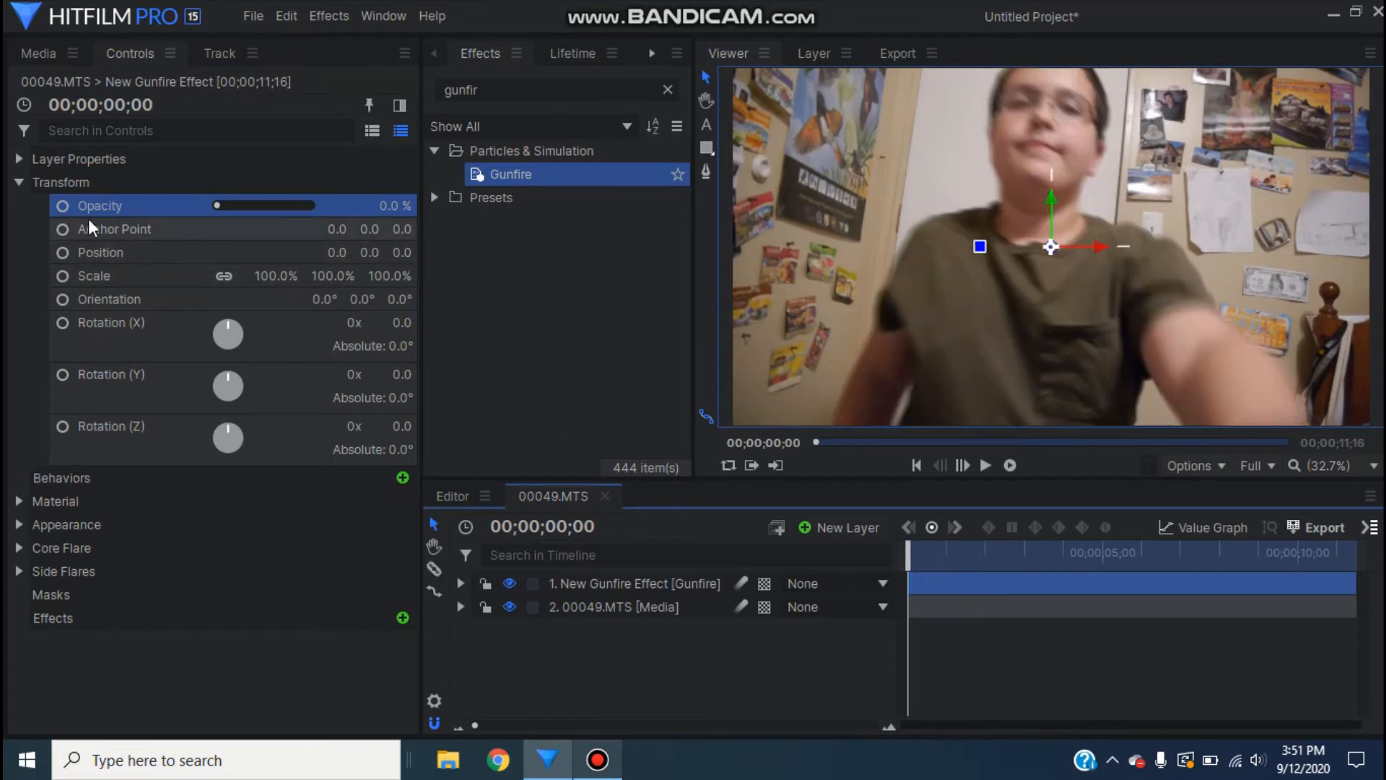
pyautogui.click(60, 204)
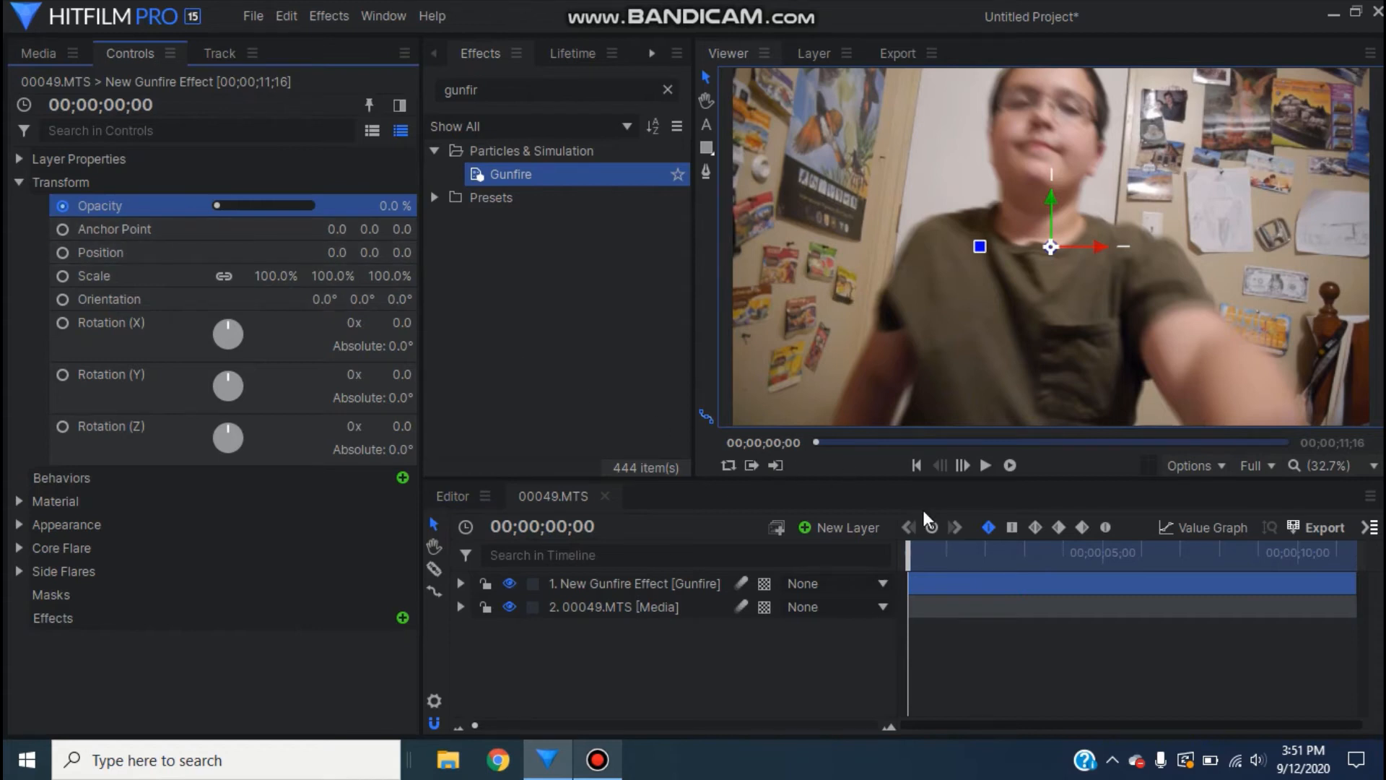
pyautogui.click(61, 206)
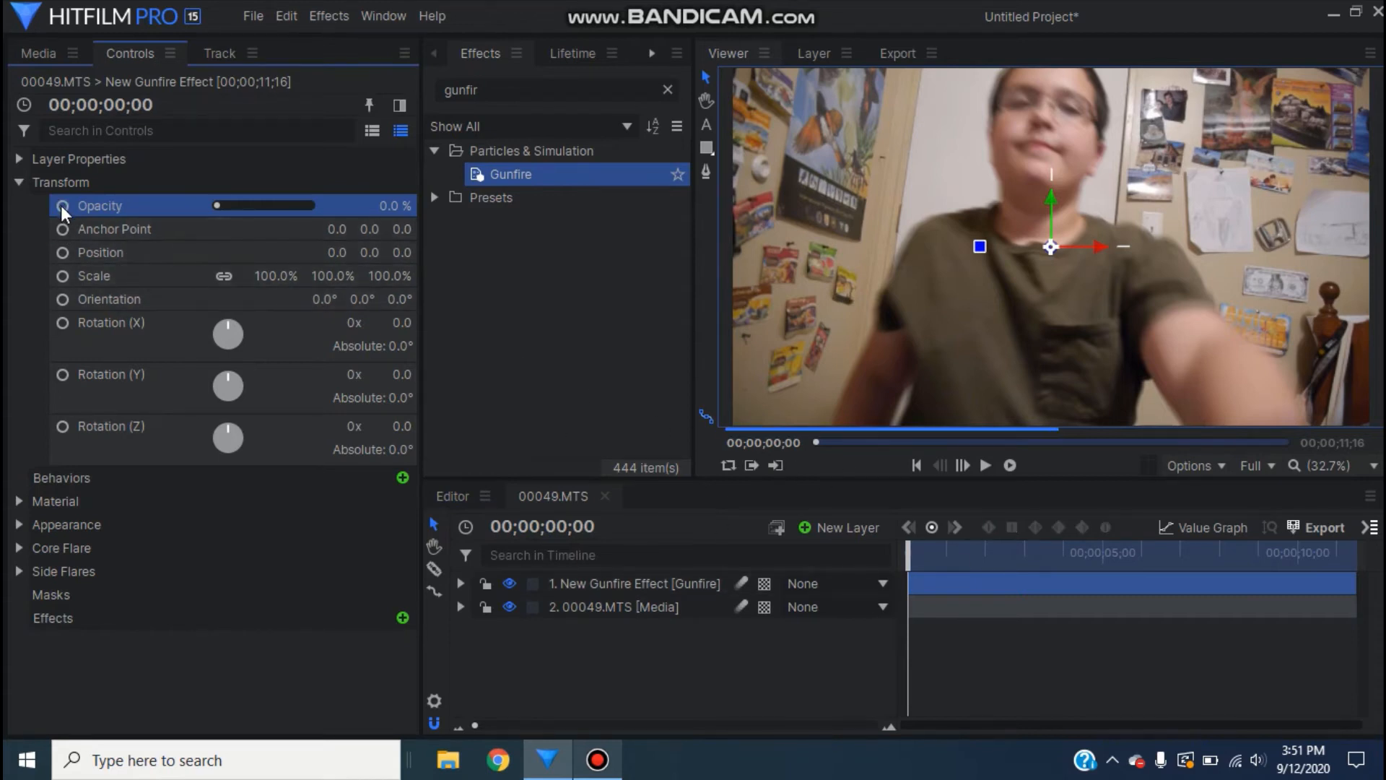
pyautogui.click(63, 207)
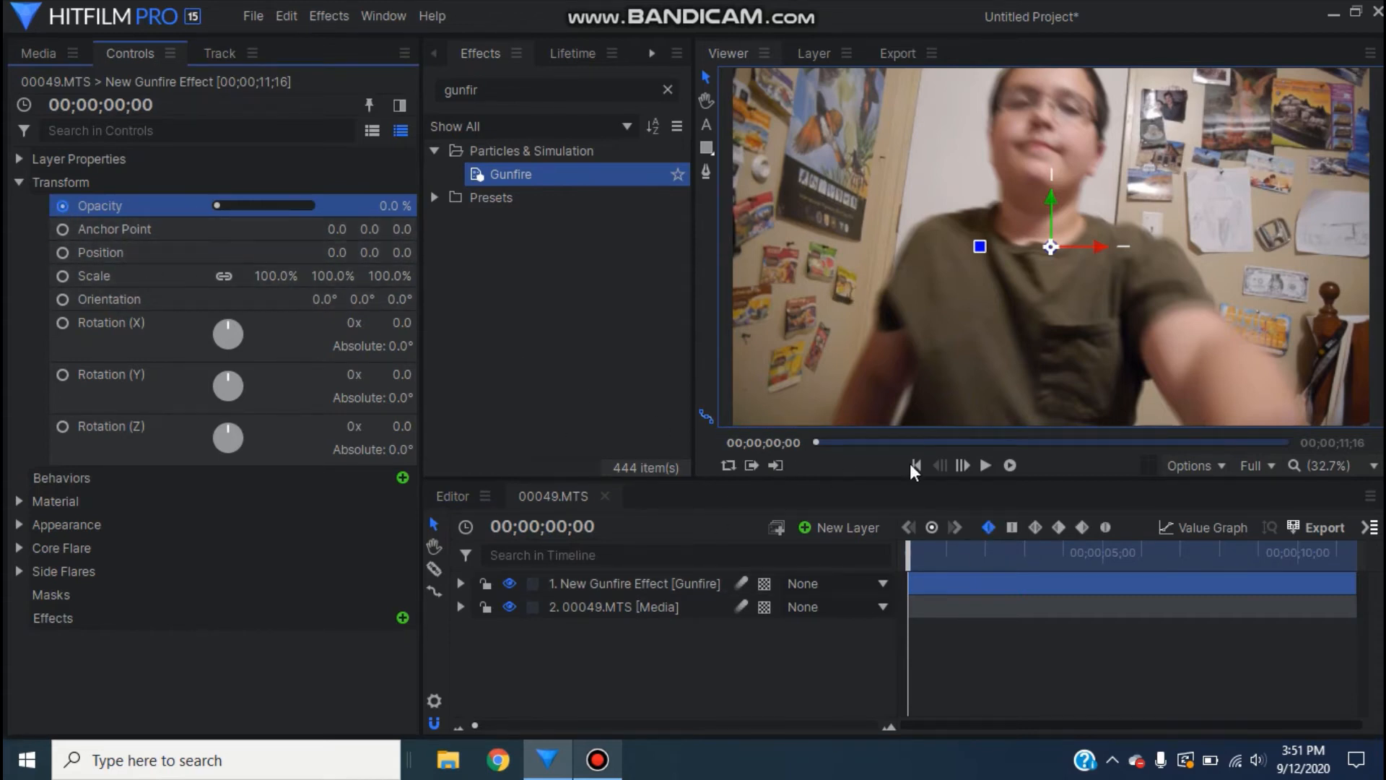
# Keyframe the gunfire layer's opacity at 0% on 00;00;04;25 and at 100% on the next frame, 00;00;04;26.
pyautogui.moveTo(909, 552); pyautogui.dragTo(1100, 552)
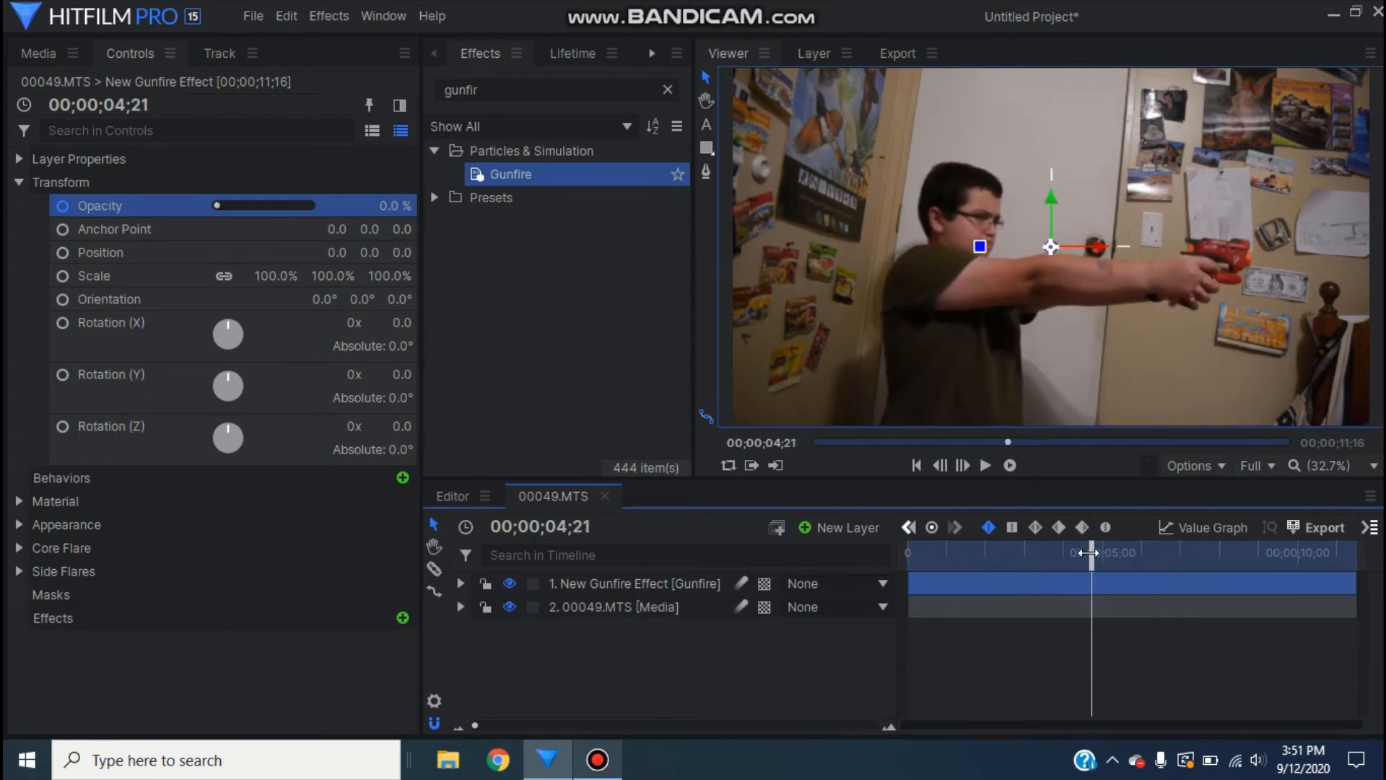
pyautogui.press('space')
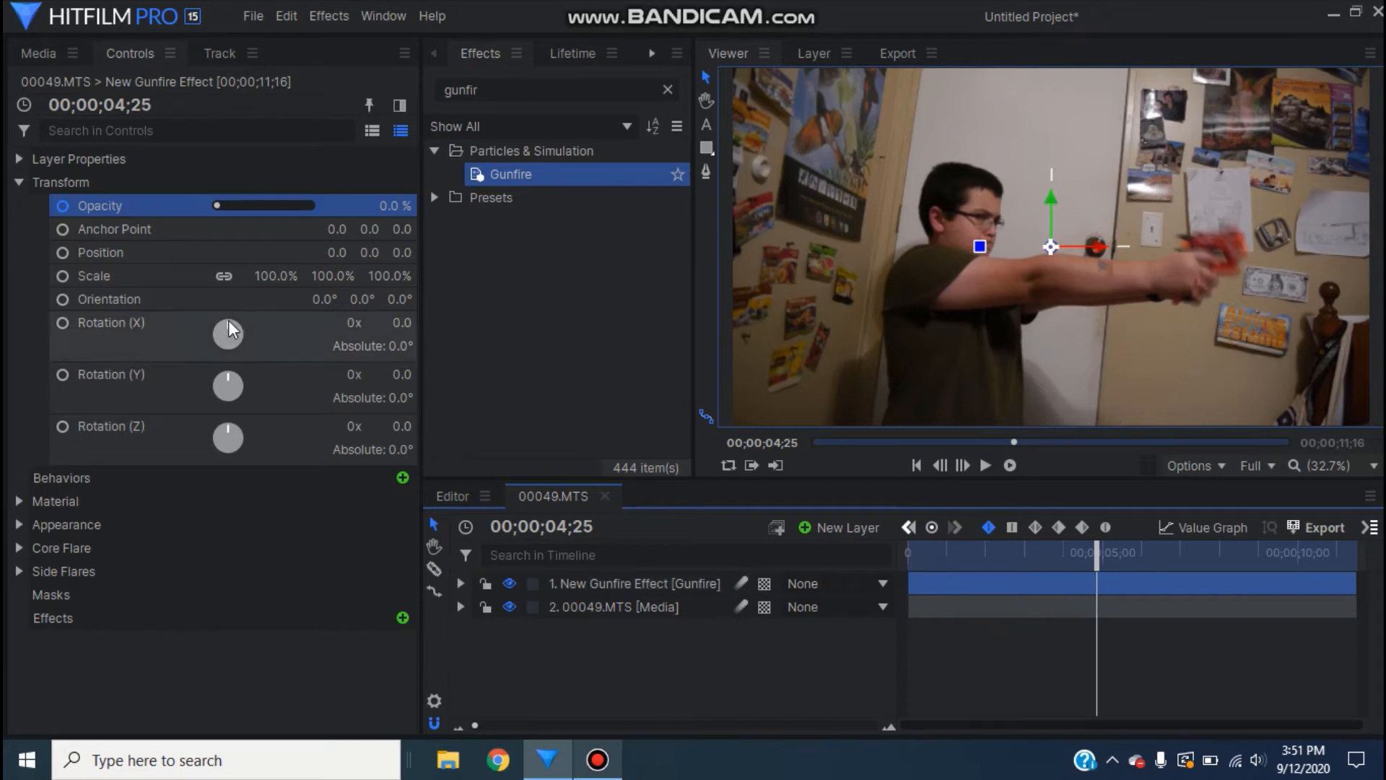
pyautogui.click(214, 203)
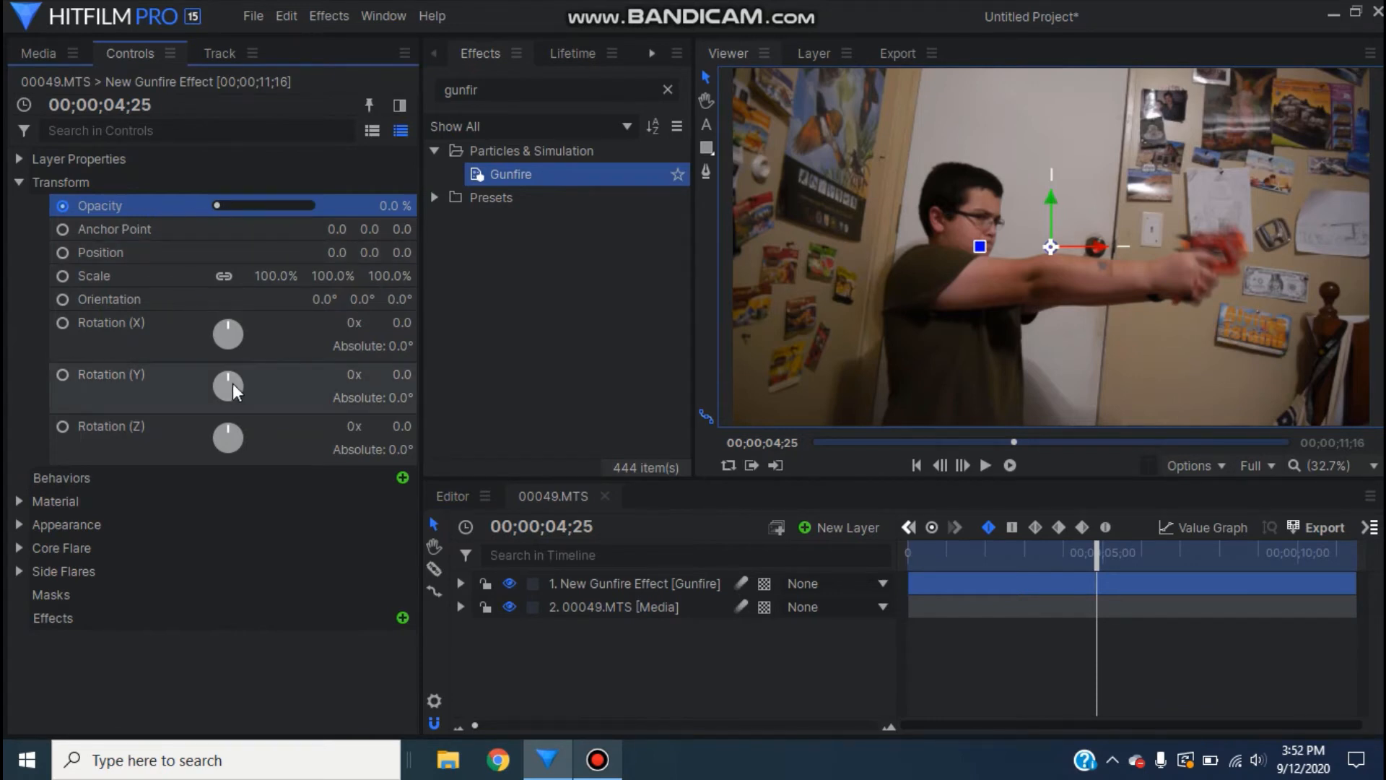
pyautogui.press('Right')
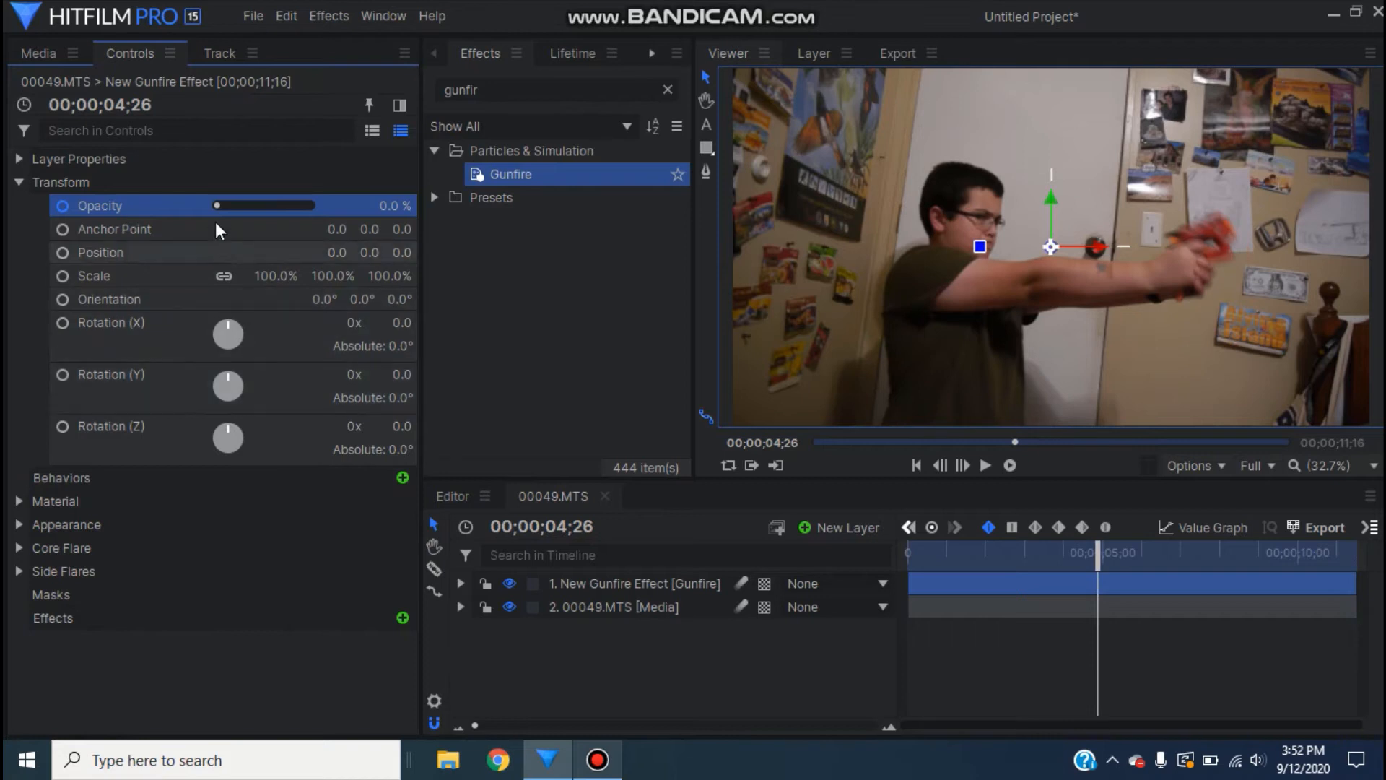
pyautogui.moveTo(219, 207); pyautogui.dragTo(346, 206)
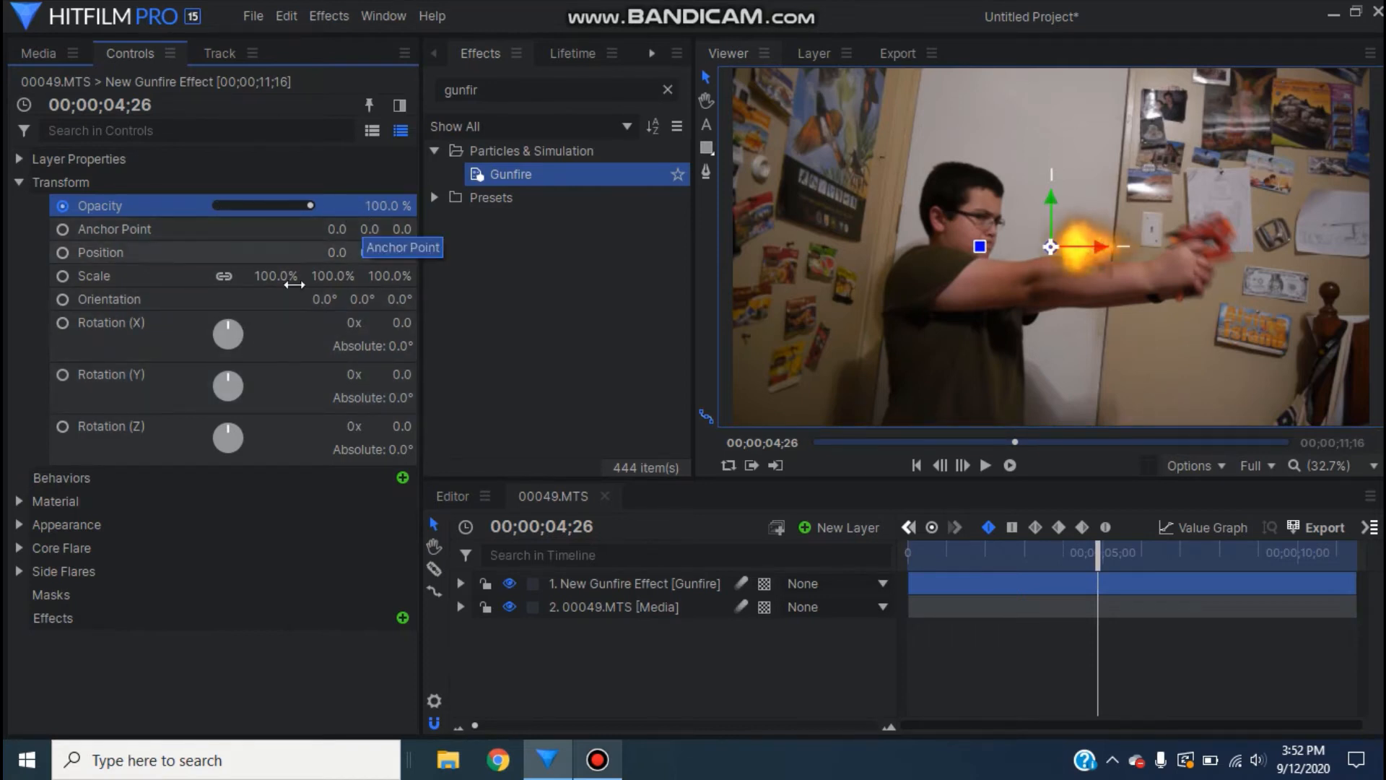
# Keyframe the gunfire's position at the gun's muzzle, about 520.5, 70.4, and scale the flash to 83%.
pyautogui.click(63, 253)
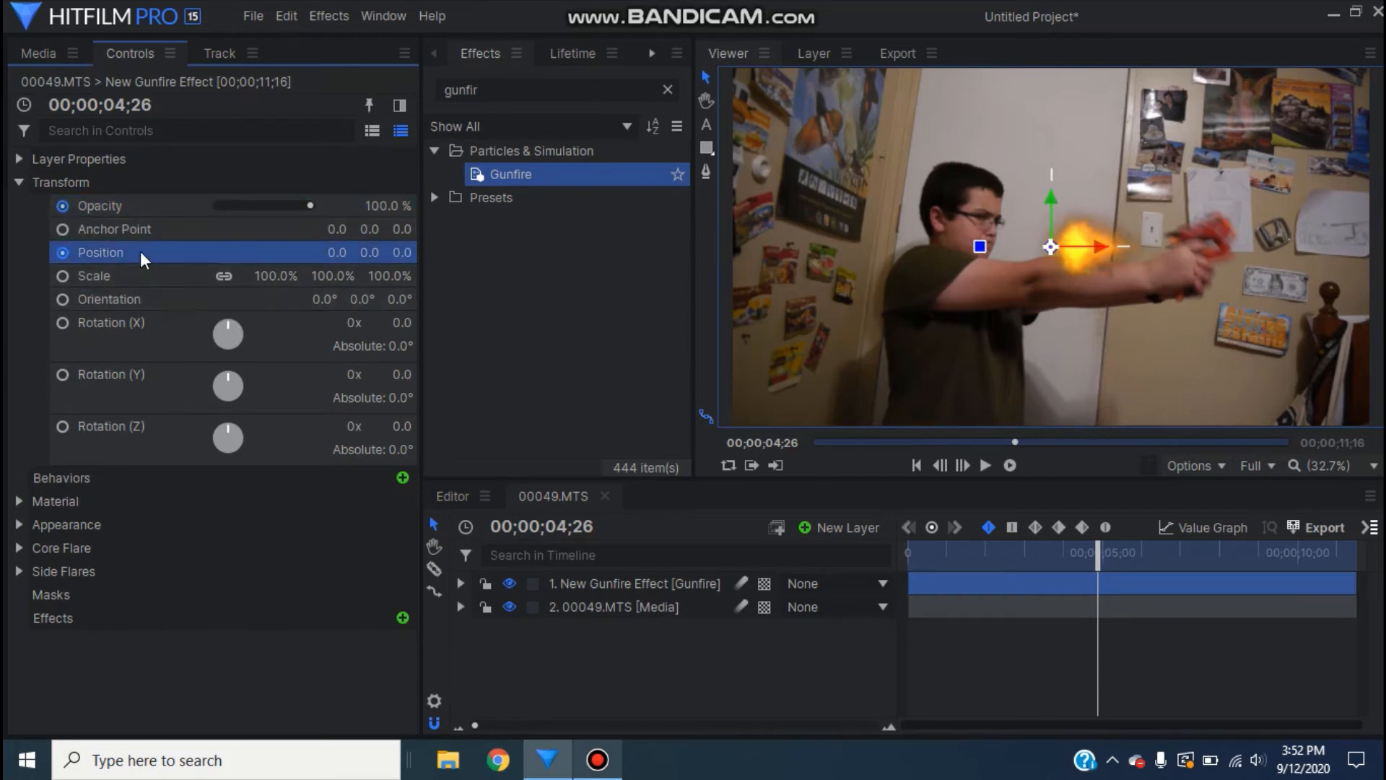
pyautogui.moveTo(1046, 246); pyautogui.dragTo(1223, 226)
pyautogui.moveTo(278, 275); pyautogui.dragTo(265, 275)
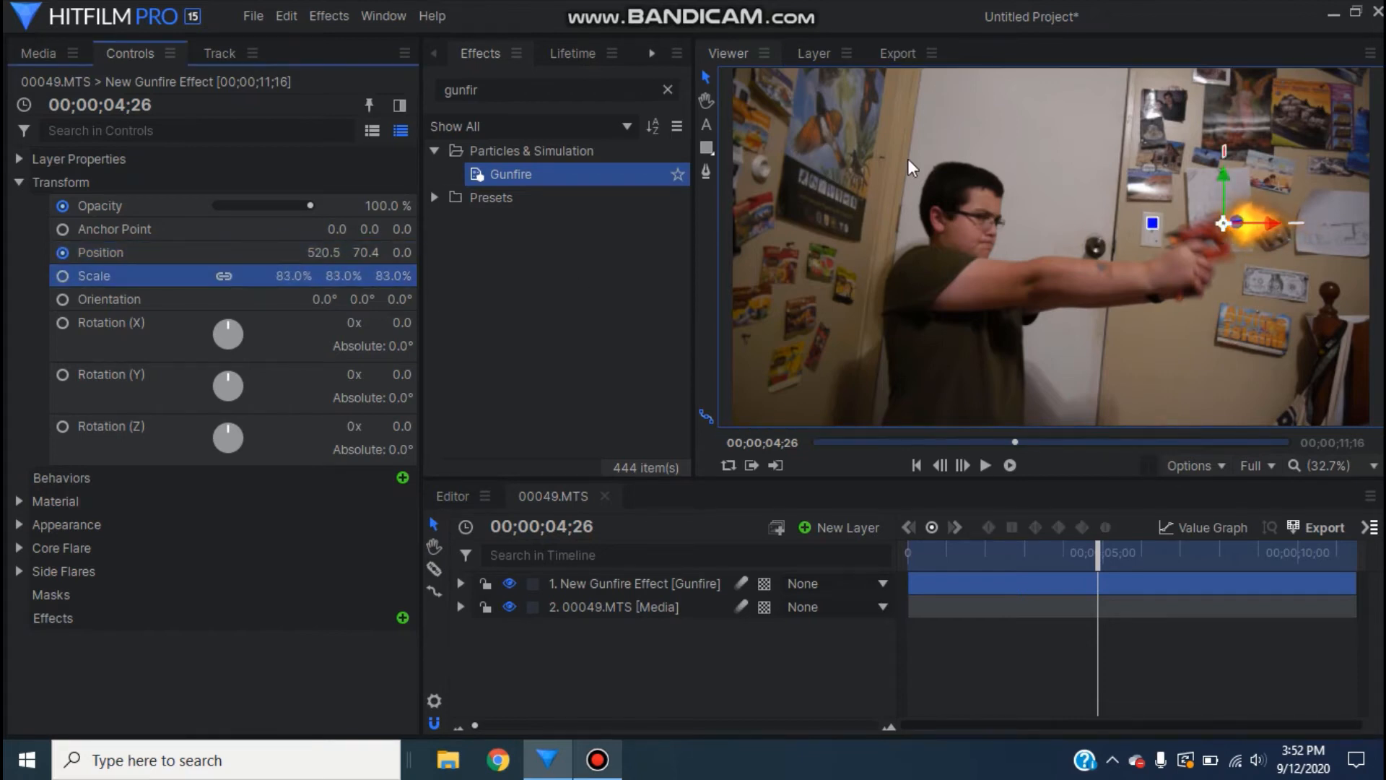
# Refine the flash position at the muzzle to about 526.6, 61.2 and keyframe the gunfire layer's opacity at 0% on 00;00;04;29.
pyautogui.moveTo(1222, 228); pyautogui.dragTo(1224, 231)
pyautogui.click(689, 711)
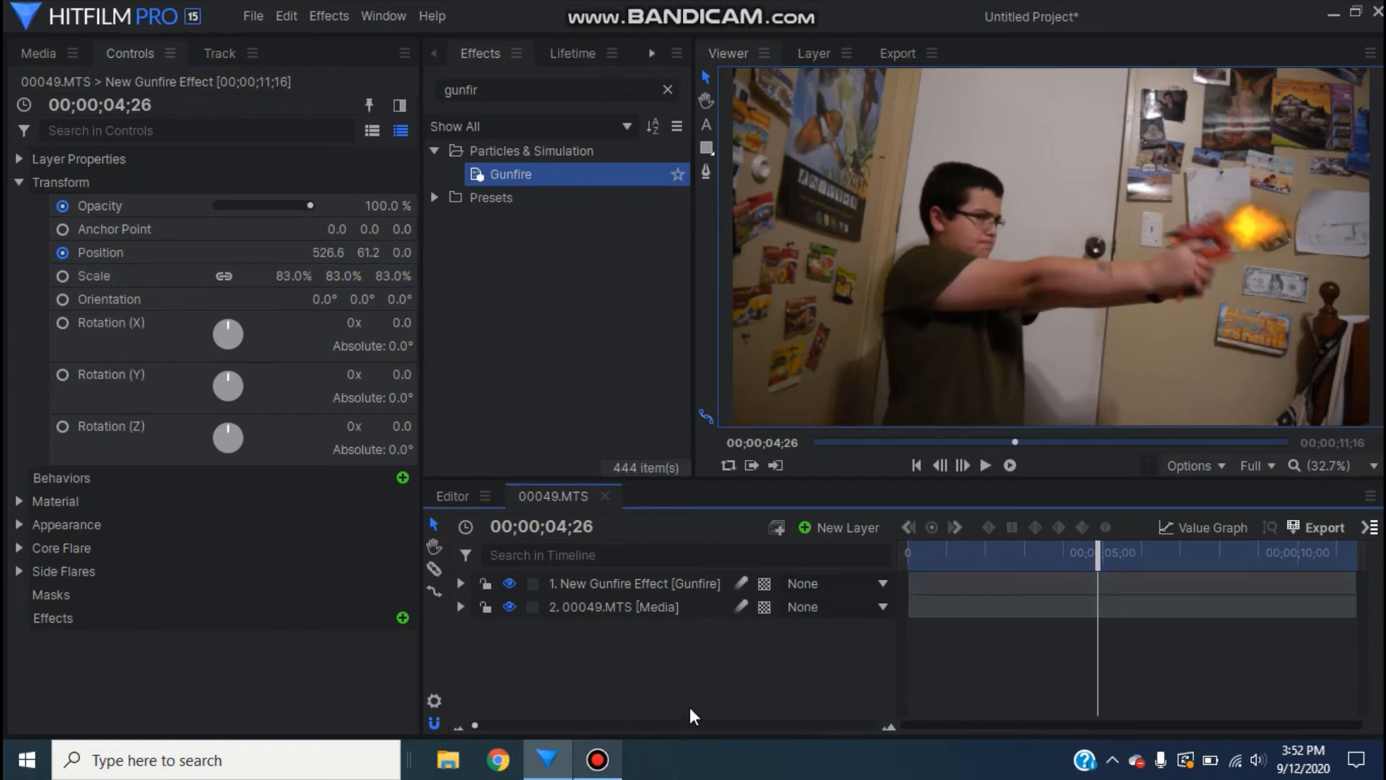
pyautogui.press('space')
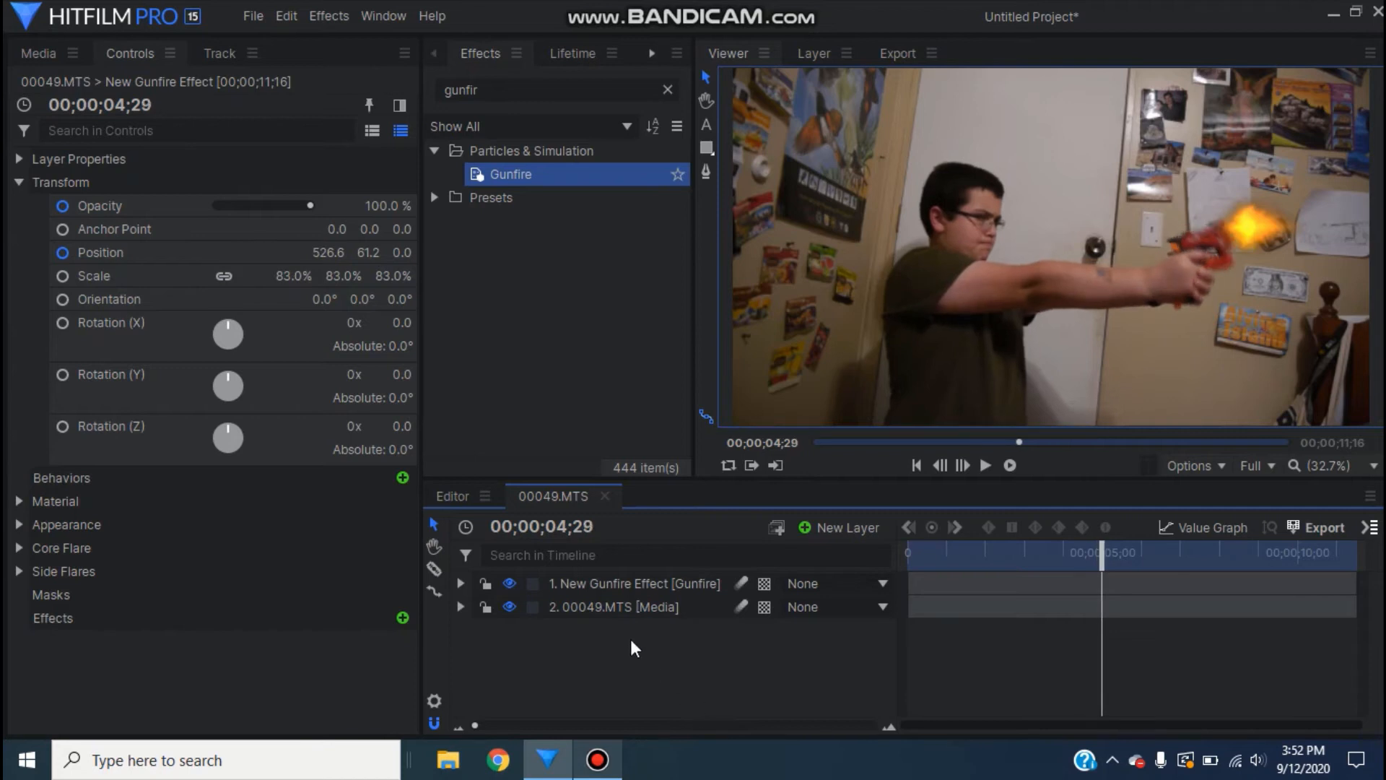
pyautogui.moveTo(310, 206); pyautogui.dragTo(176, 219)
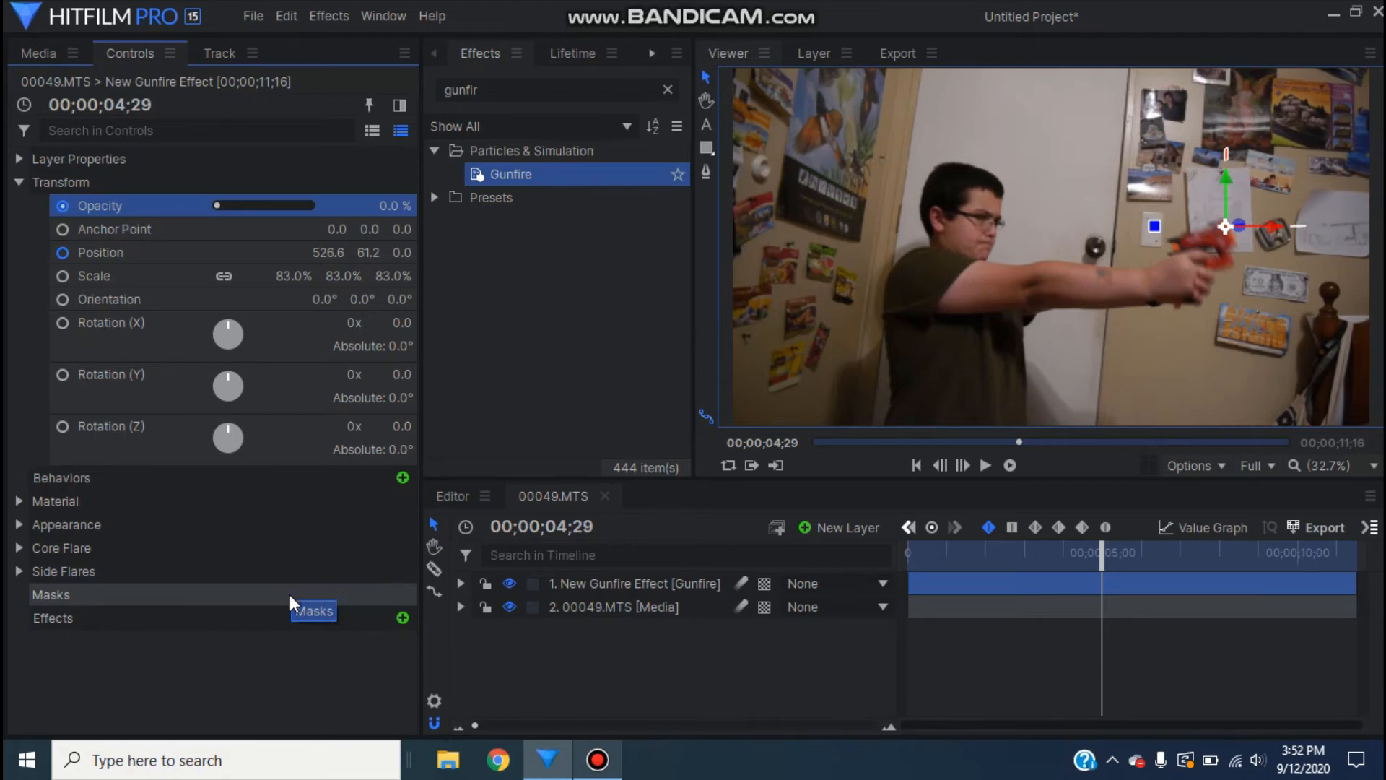
# Check the first muzzle flash's opacity fade frame by frame up to 00;00;05;00.
pyautogui.press('Left')
pyautogui.press('Left')
pyautogui.press('Left')
pyautogui.press('Left')
pyautogui.press('Left')
pyautogui.press('Left')
pyautogui.press('Left')
pyautogui.press('Right')
pyautogui.press('Right')
pyautogui.press('Right')
pyautogui.press('Right')
pyautogui.press('Left')
pyautogui.press('Right')
pyautogui.press('Right')
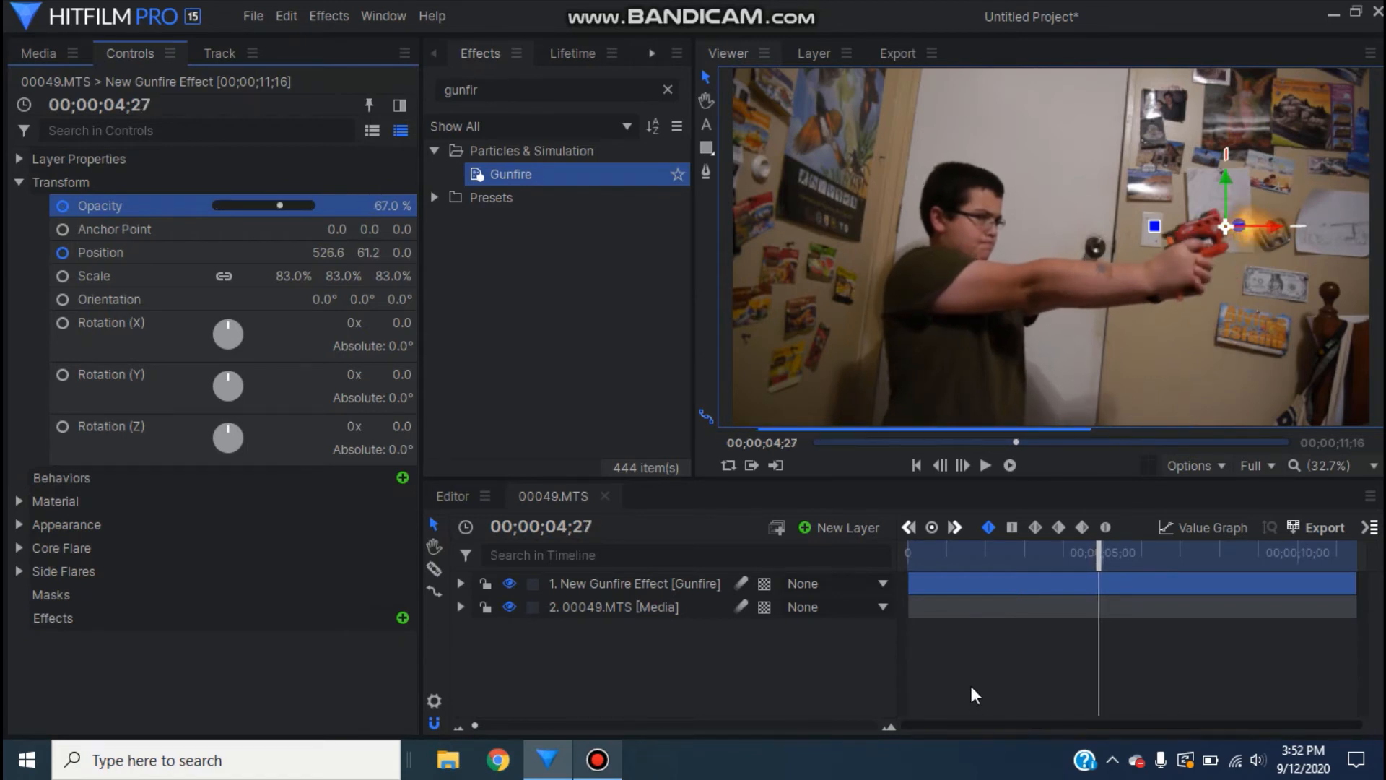
pyautogui.press('Right')
pyautogui.press('Right')
pyautogui.press('Right')
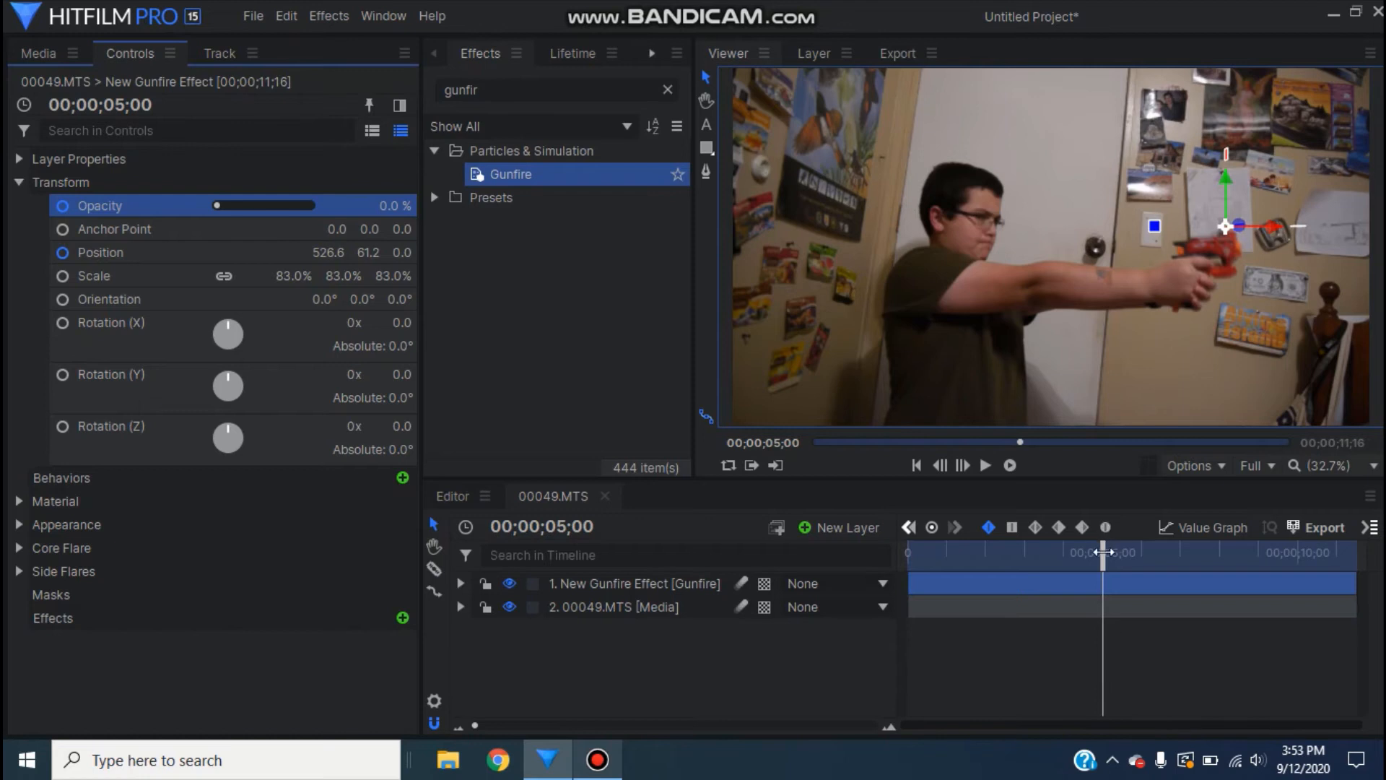
# Keyframe the gunfire layer's opacity at 0% on 00;00;06;06 and at 100% on 00;00;06;07 for the second shot.
pyautogui.moveTo(1100, 558); pyautogui.dragTo(1148, 553)
pyautogui.press('Left')
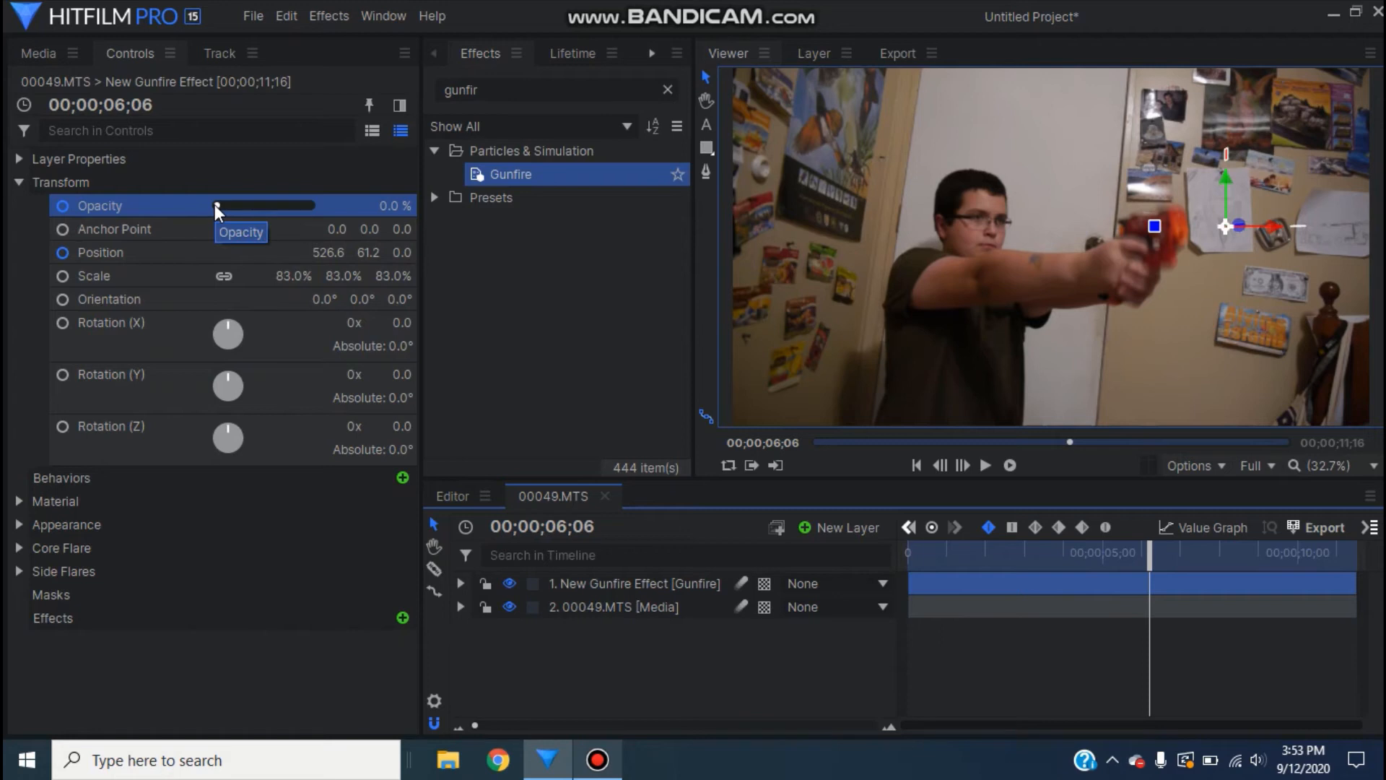
pyautogui.moveTo(214, 205); pyautogui.dragTo(101, 215)
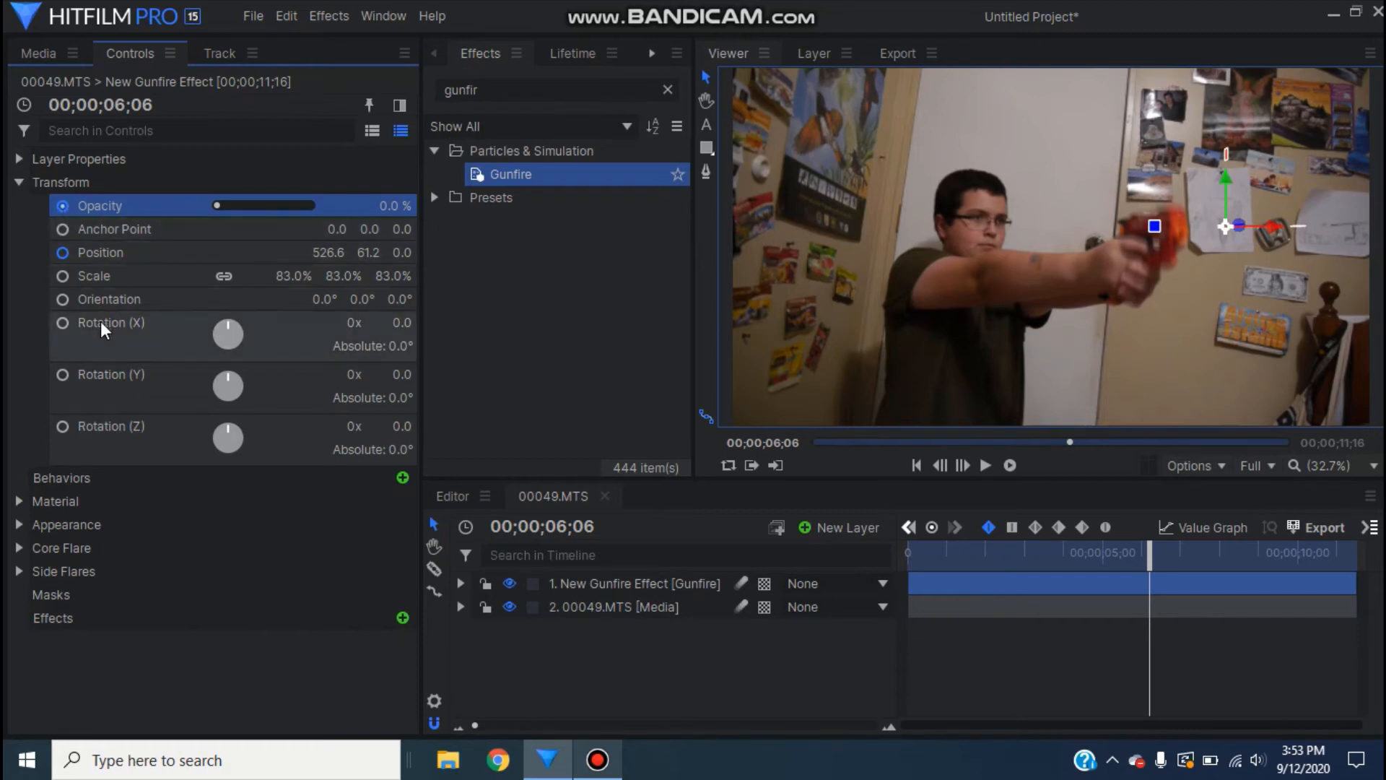
pyautogui.press('Right')
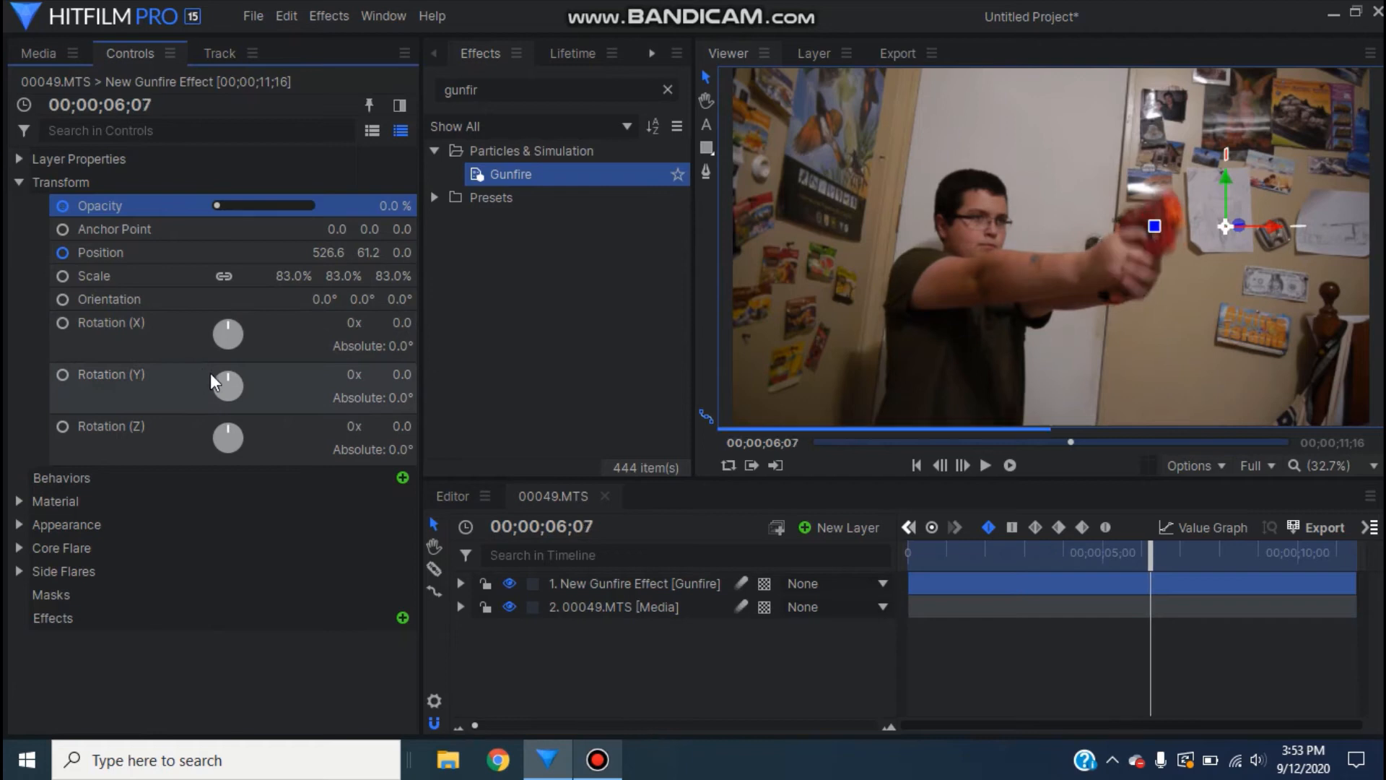
pyautogui.moveTo(215, 202); pyautogui.dragTo(437, 209)
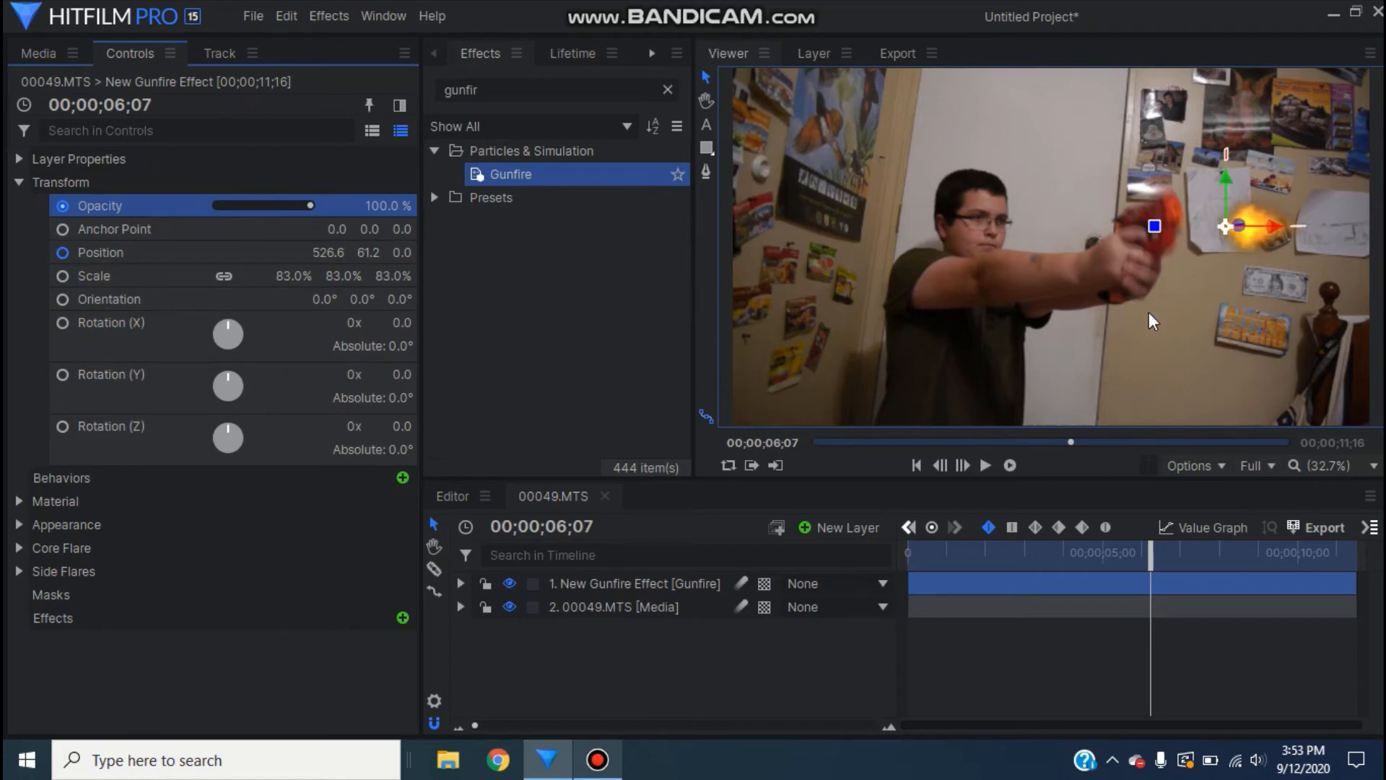
# Place the second flash at the gun's muzzle, about 373.5, 125.5, and turn its Y orientation to about 339.3°.
pyautogui.moveTo(1236, 229); pyautogui.dragTo(1180, 208)
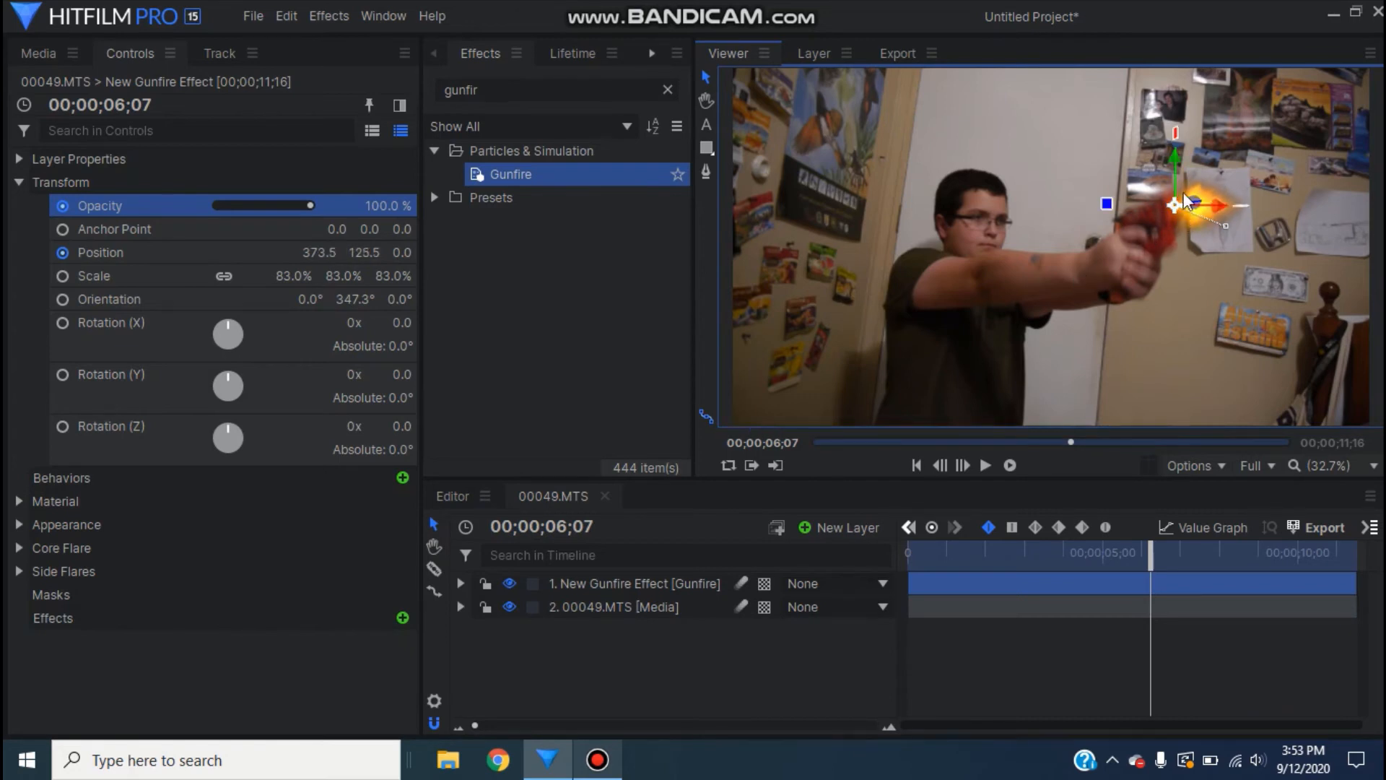
pyautogui.moveTo(1238, 206); pyautogui.dragTo(1264, 210)
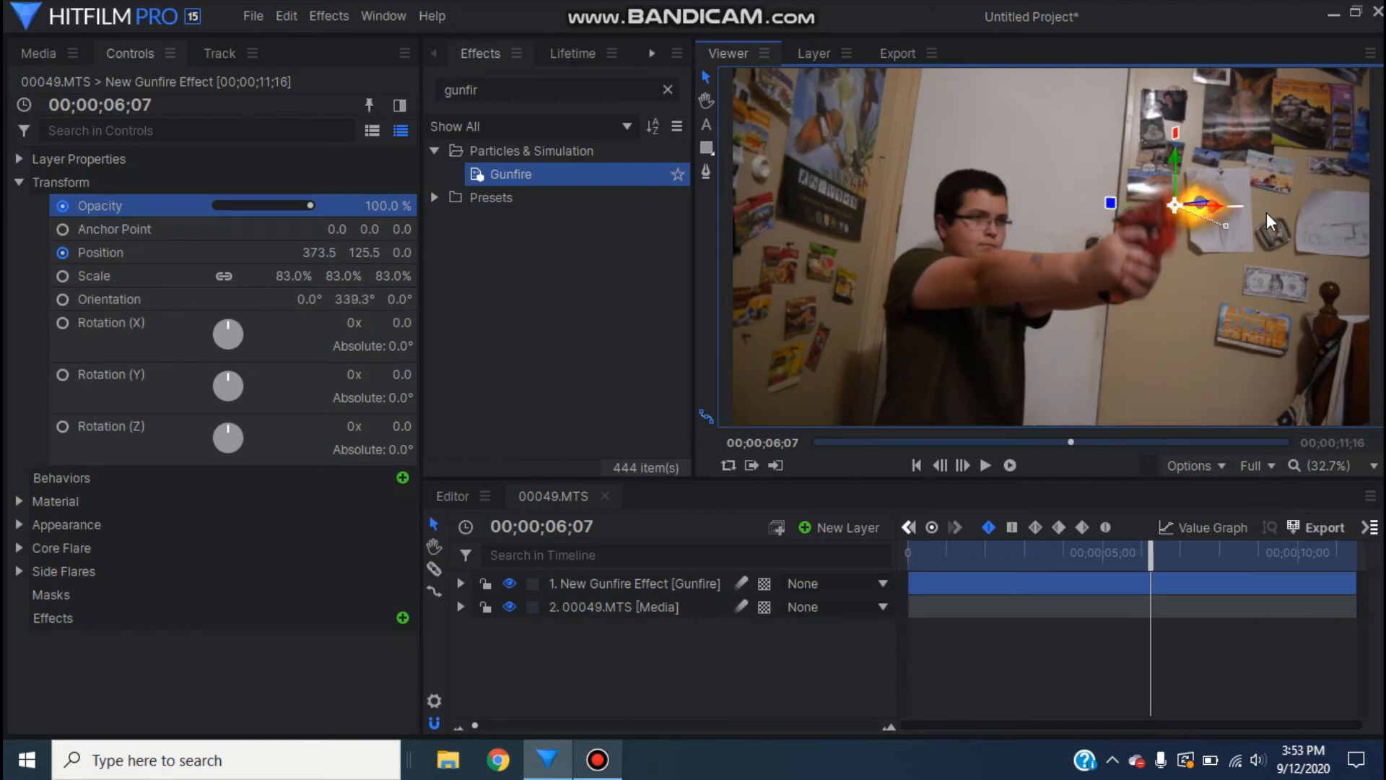
pyautogui.click(1042, 675)
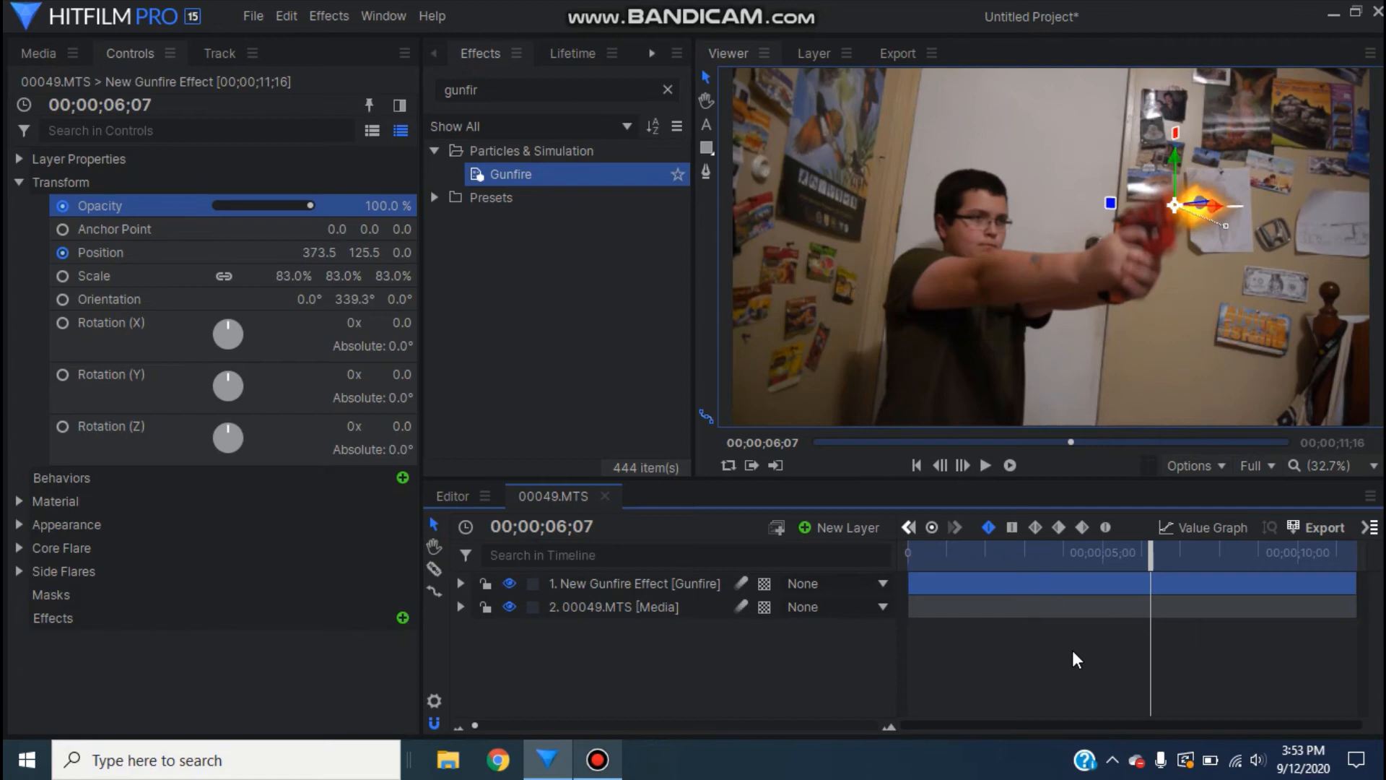
# Keyframe the gunfire layer's opacity at 0% on 00;00;06;10 to end the second flash.
pyautogui.press('Right')
pyautogui.press('Right')
pyautogui.press('Right')
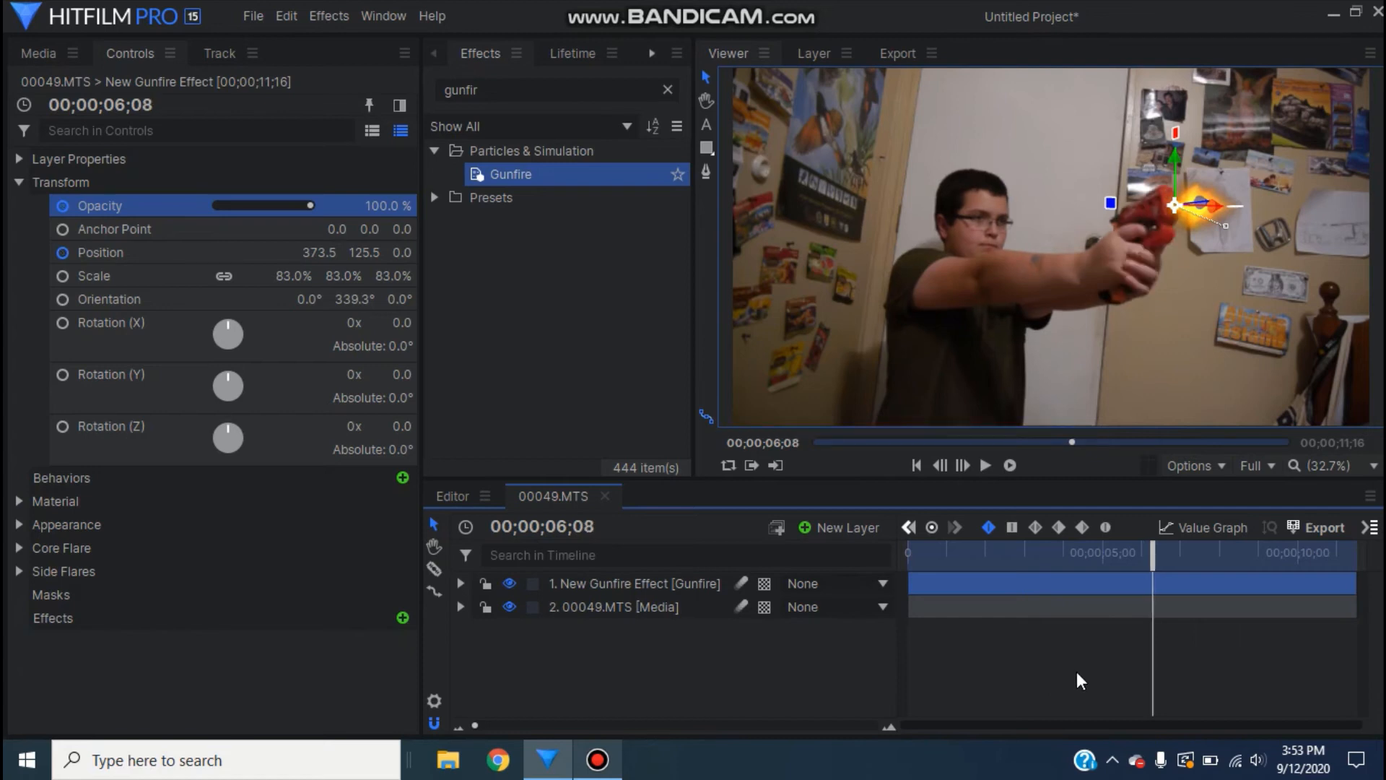
pyautogui.moveTo(309, 205); pyautogui.dragTo(190, 206)
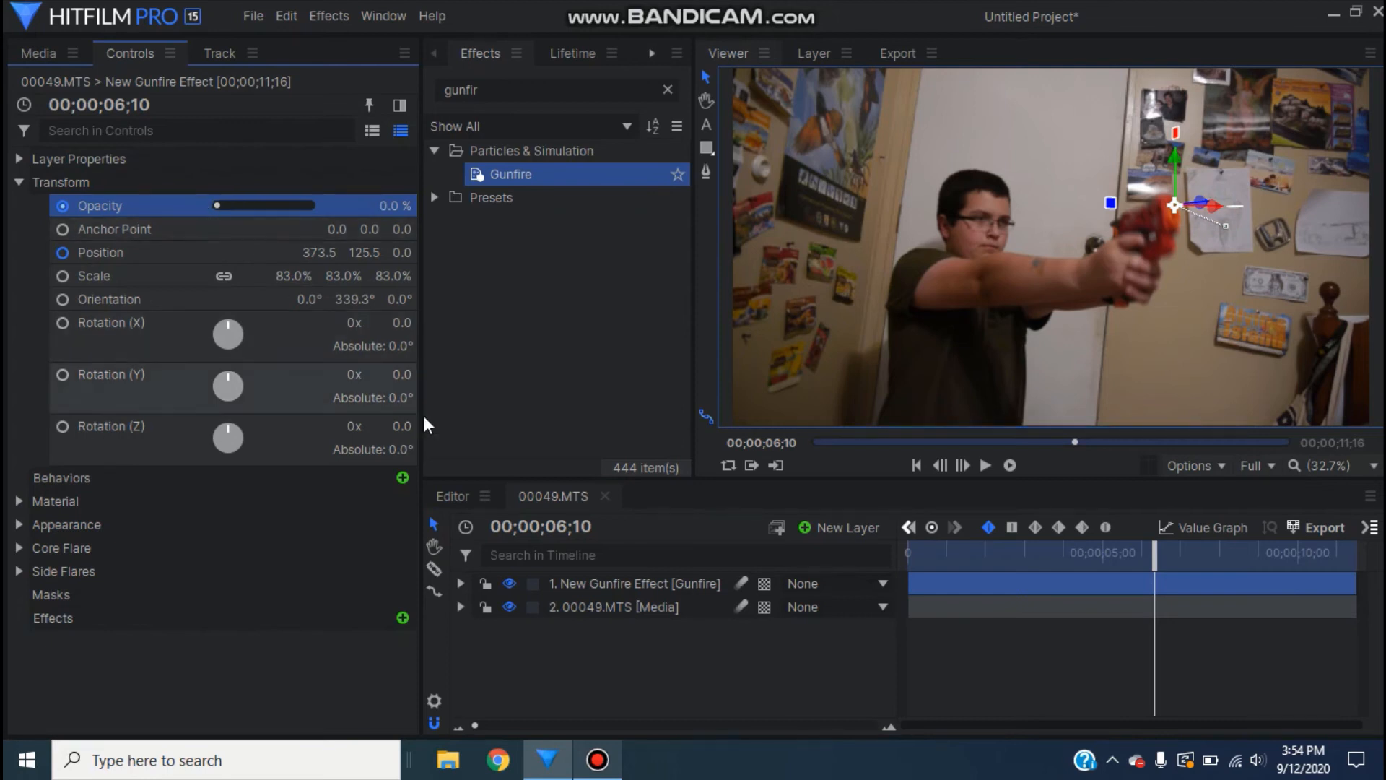
# Find the third shot and keyframe the gunfire layer's opacity at 0% on 00;00;08;14 and at 100% on 00;00;08;15.
pyautogui.press('Right')
pyautogui.press('Right')
pyautogui.press('Right')
pyautogui.press('Right')
pyautogui.press('Right')
pyautogui.press('Right')
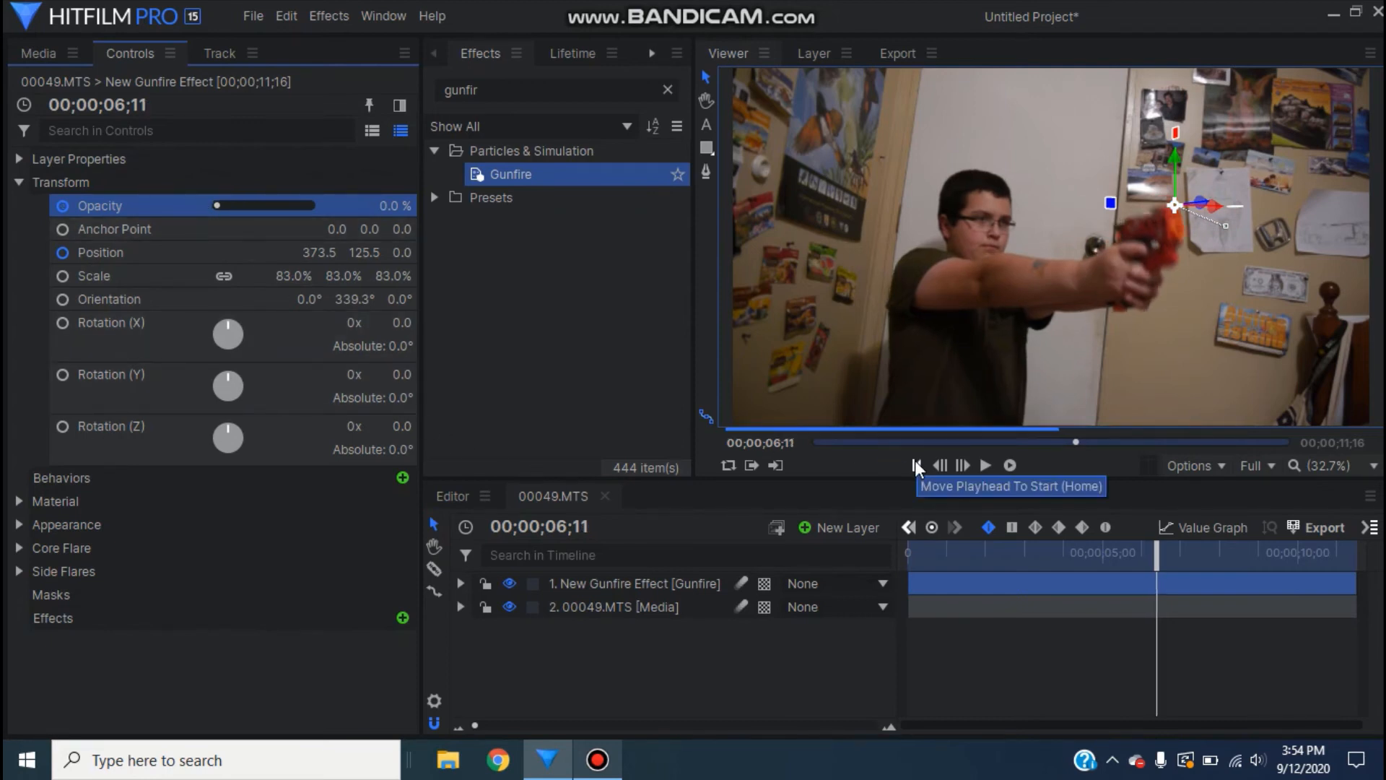
pyautogui.press('Right')
pyautogui.press('Right')
pyautogui.press('Right')
pyautogui.press('Right')
pyautogui.press('Right')
pyautogui.press('Right')
pyautogui.press('Right')
pyautogui.press('Right')
pyautogui.press('Right')
pyautogui.press('Right')
pyautogui.press('Right')
pyautogui.press('Right')
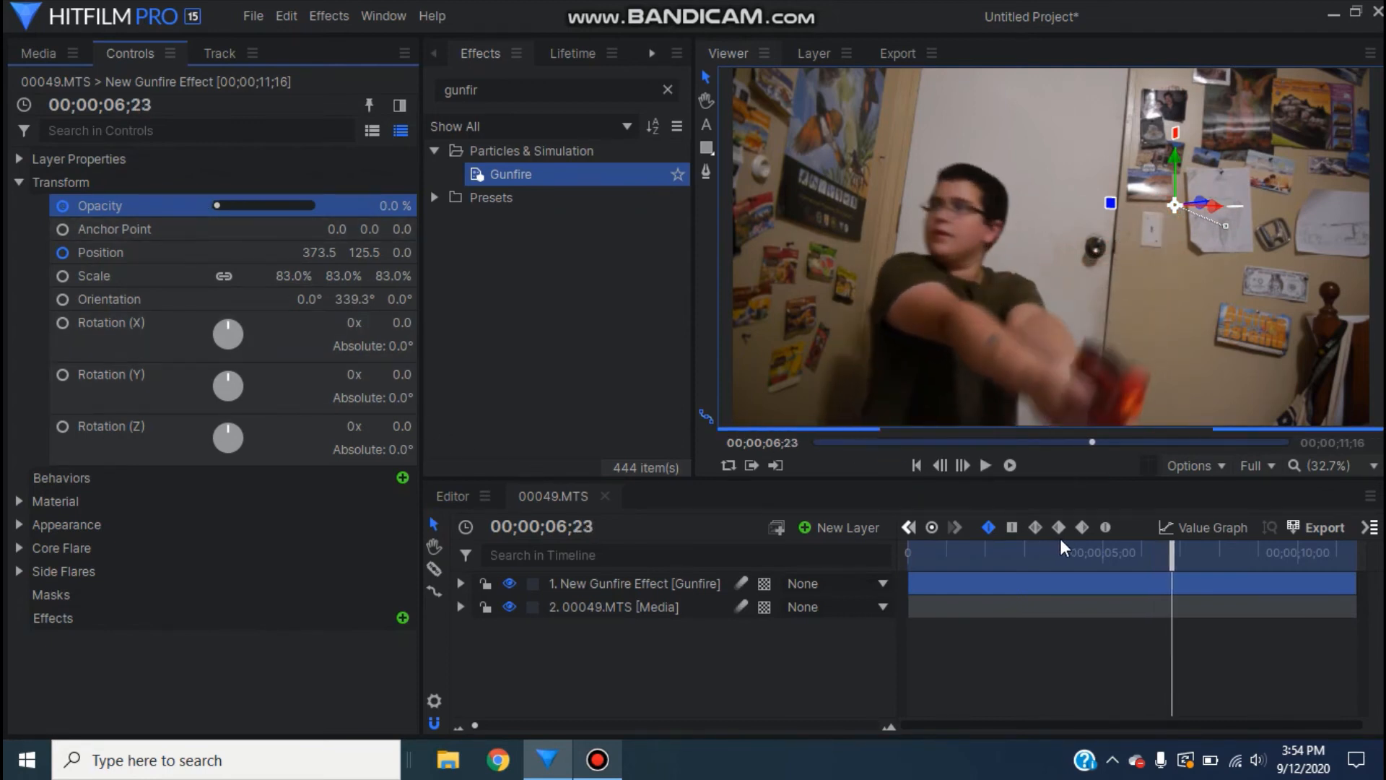
pyautogui.press('Right')
pyautogui.press('Right')
pyautogui.press('Right')
pyautogui.press('Right')
pyautogui.press('Right')
pyautogui.press('Right')
pyautogui.press('Right')
pyautogui.press('Right')
pyautogui.press('Right')
pyautogui.press('Right')
pyautogui.press('Right')
pyautogui.press('Right')
pyautogui.press('Right')
pyautogui.press('Right')
pyautogui.press('Right')
pyautogui.press('Right')
pyautogui.press('Right')
pyautogui.press('Right')
pyautogui.press('Right')
pyautogui.press('Right')
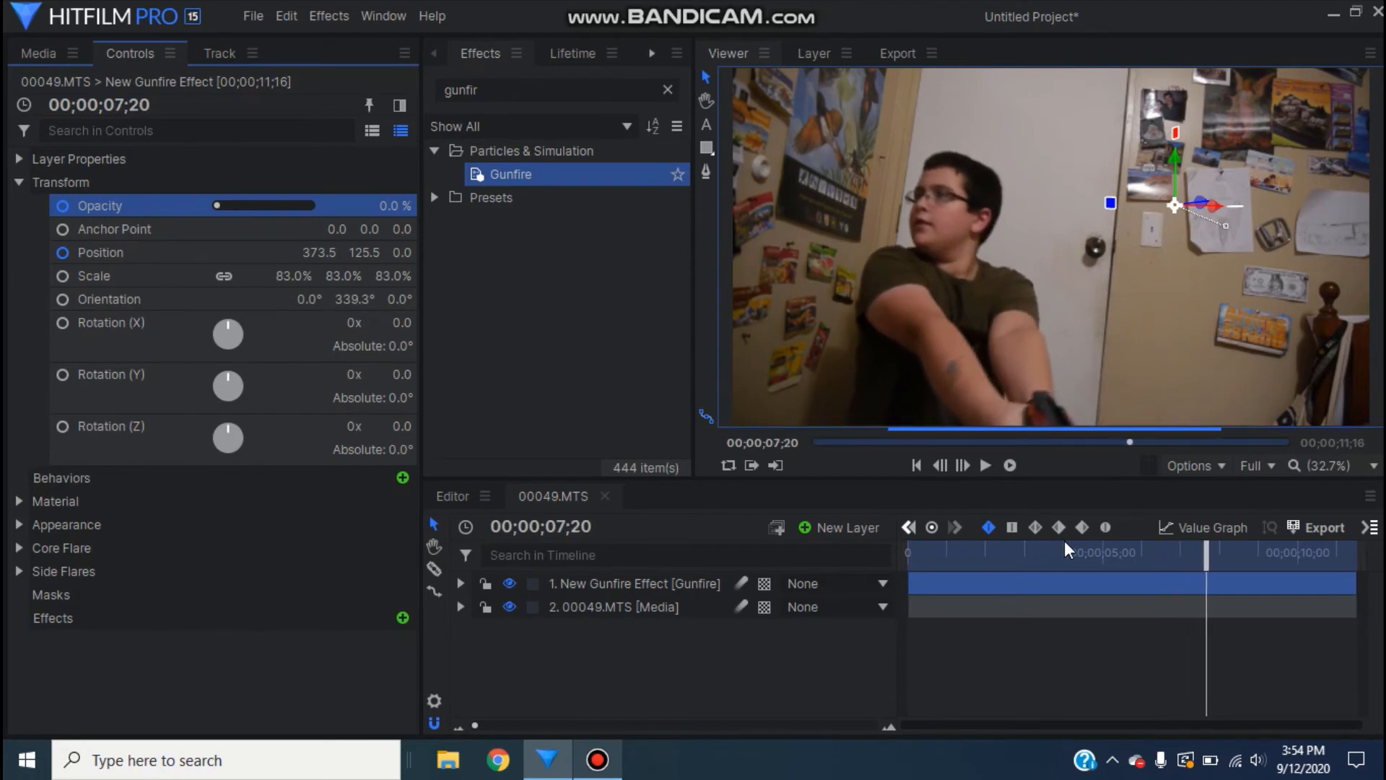
pyautogui.press('Right')
pyautogui.press('Right')
pyautogui.press('Right')
pyautogui.press('Right')
pyautogui.press('Right')
pyautogui.press('Right')
pyautogui.press('Right')
pyautogui.press('Right')
pyautogui.press('Right')
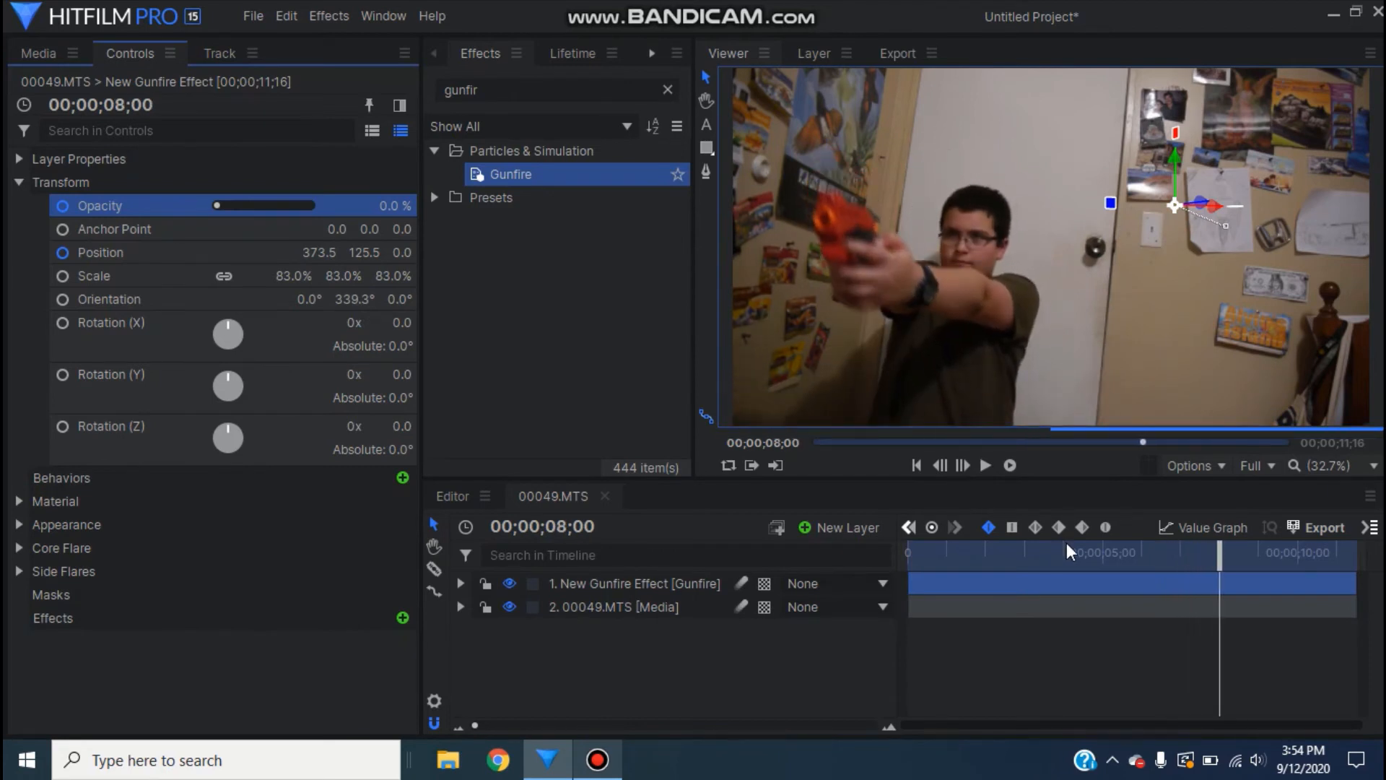
pyautogui.press('Right')
pyautogui.press('Right')
pyautogui.press('Right')
pyautogui.press('Right')
pyautogui.press('Right')
pyautogui.press('Right')
pyautogui.press('Right')
pyautogui.press('Right')
pyautogui.press('Right')
pyautogui.press('Right')
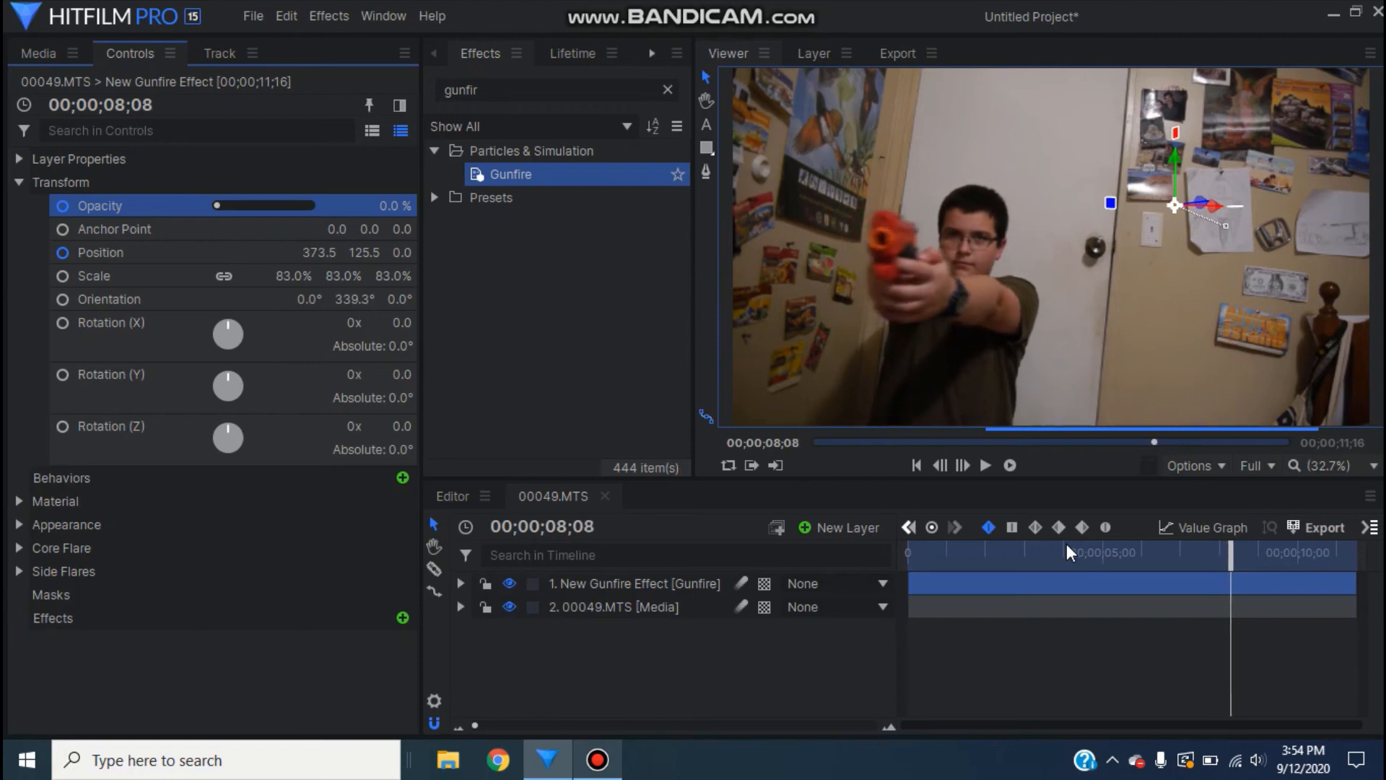
pyautogui.press('Right')
pyautogui.press('Right')
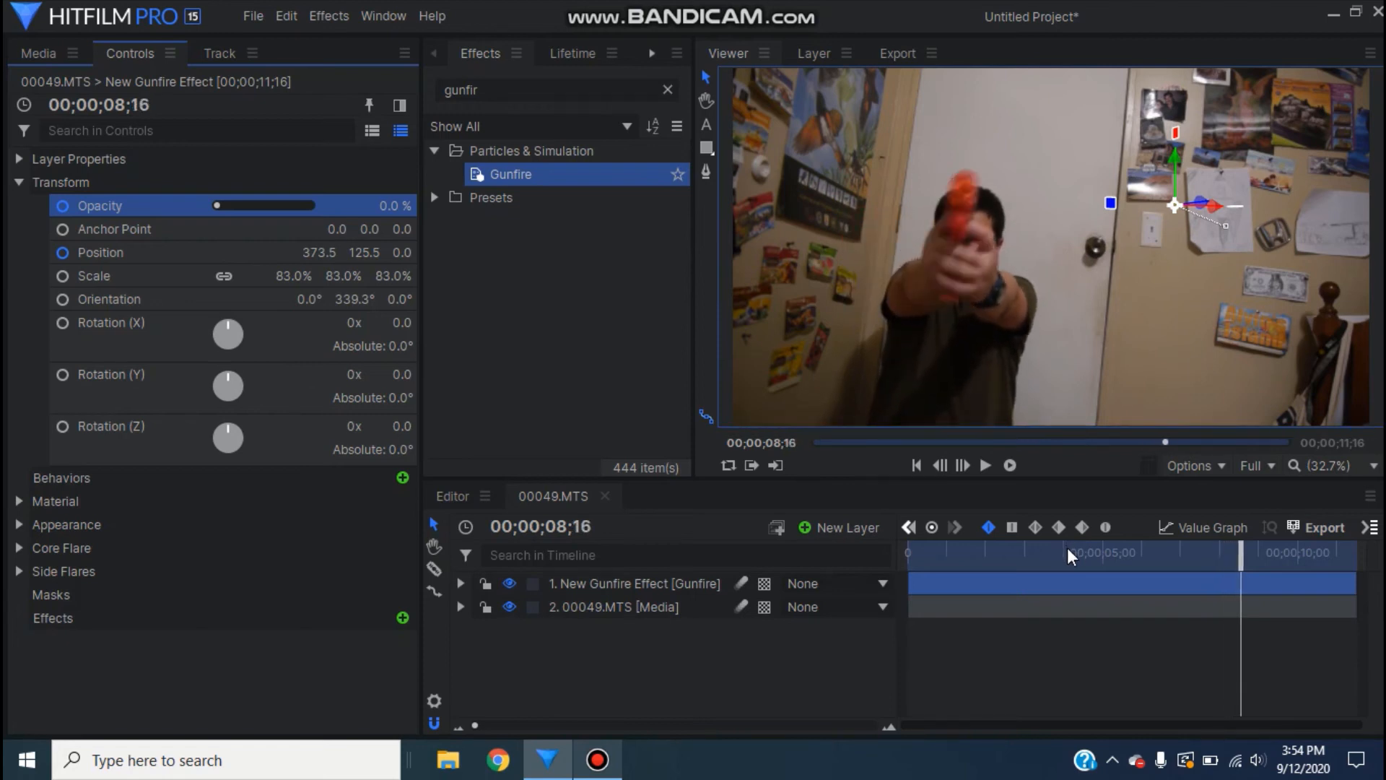
pyautogui.press('Left')
pyautogui.press('Left')
pyautogui.press('Left')
pyautogui.press('Left')
pyautogui.press('Left')
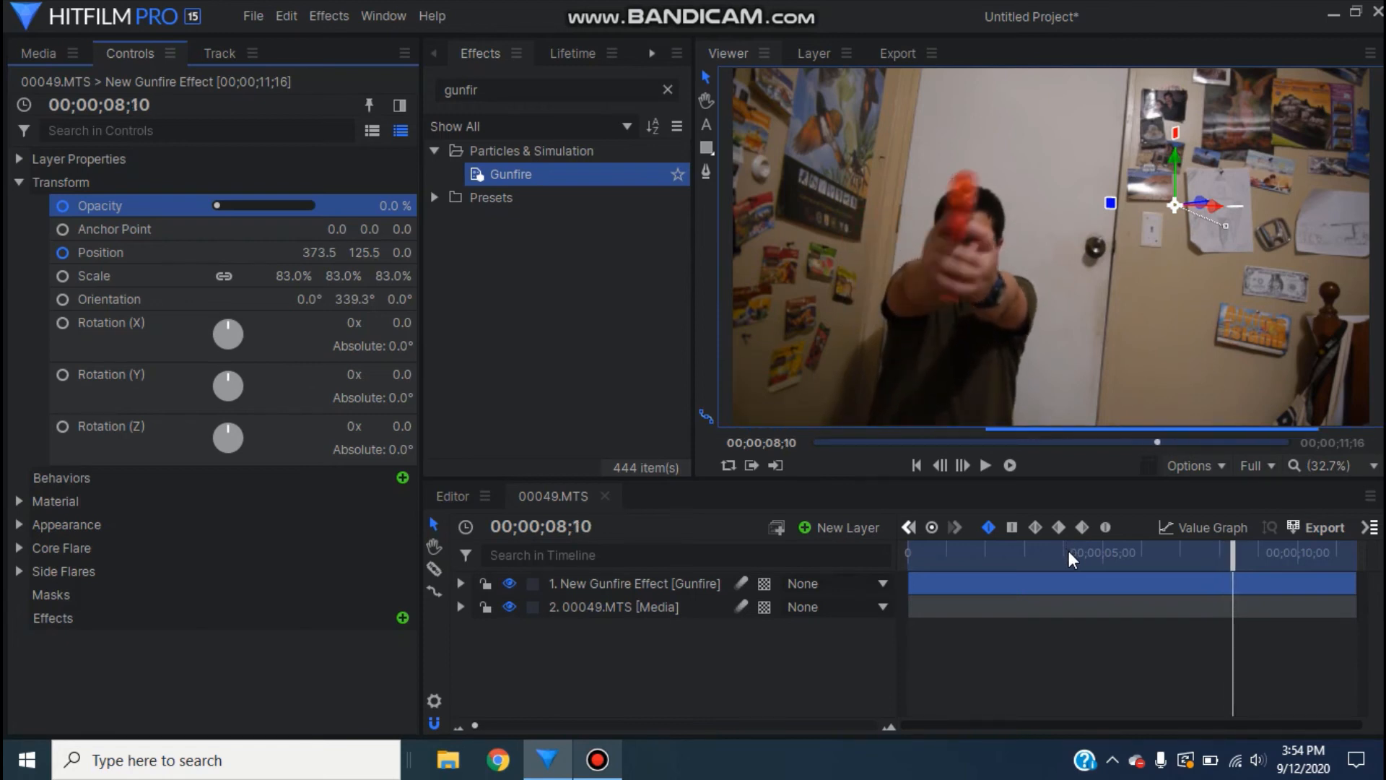
pyautogui.press('Right')
pyautogui.press('Right')
pyautogui.press('Right')
pyautogui.press('Right')
pyautogui.press('Right')
pyautogui.press('Left')
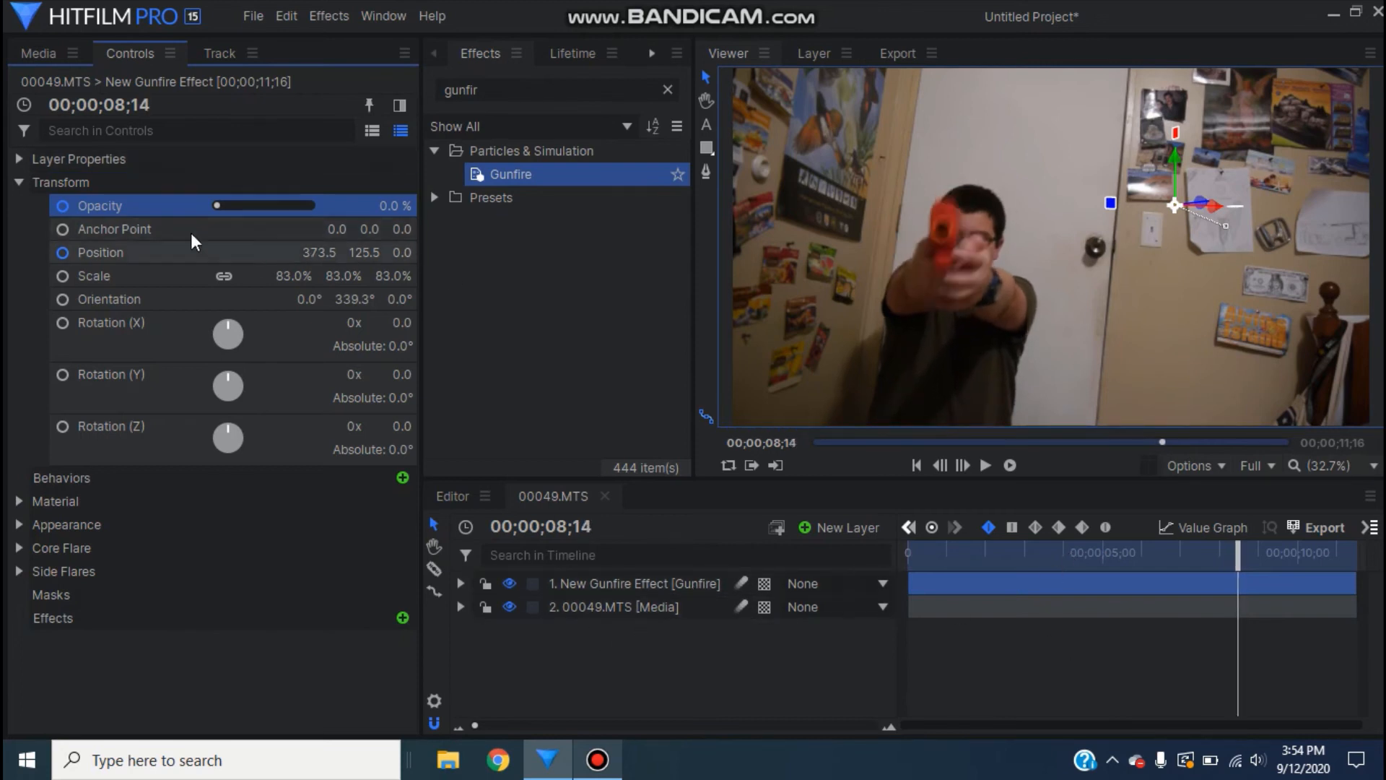
pyautogui.click(217, 206)
pyautogui.moveTo(215, 206); pyautogui.dragTo(206, 206)
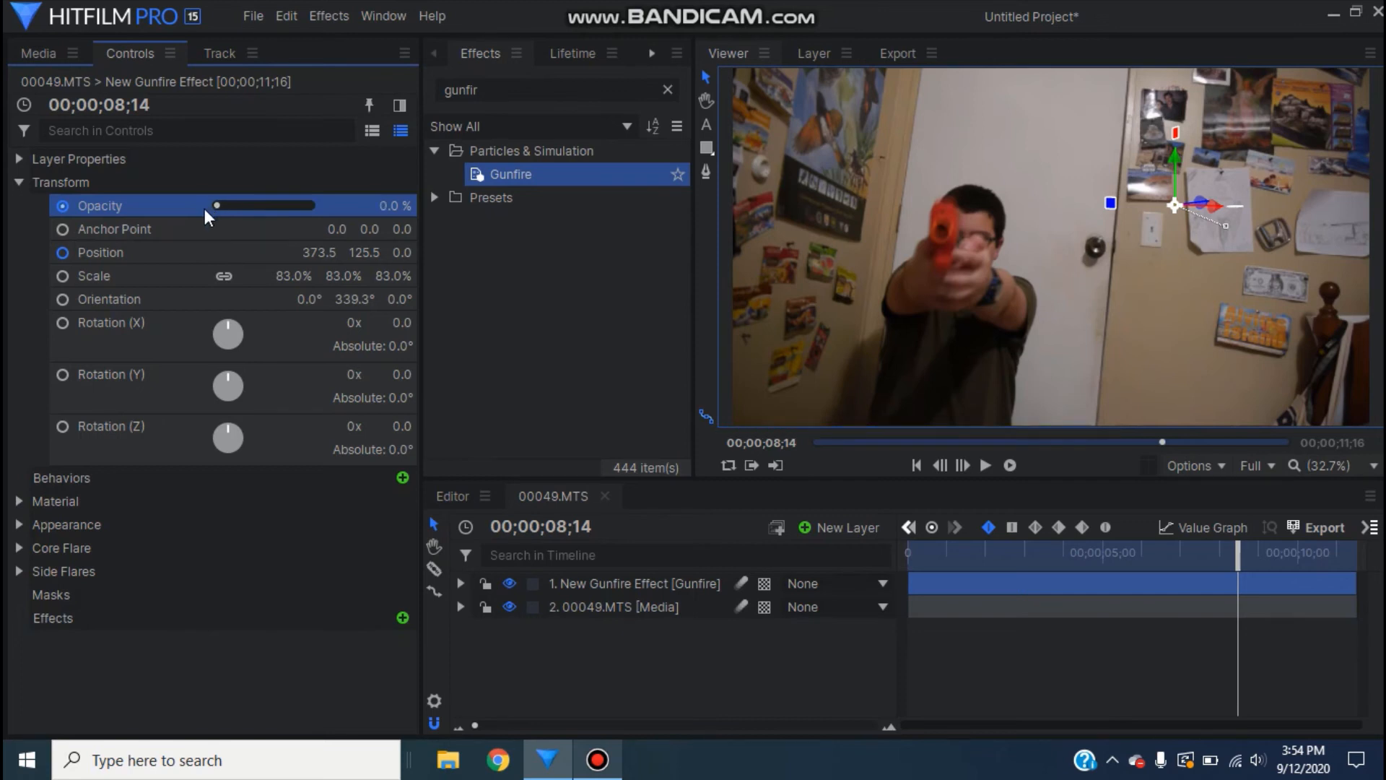
pyautogui.press('Right')
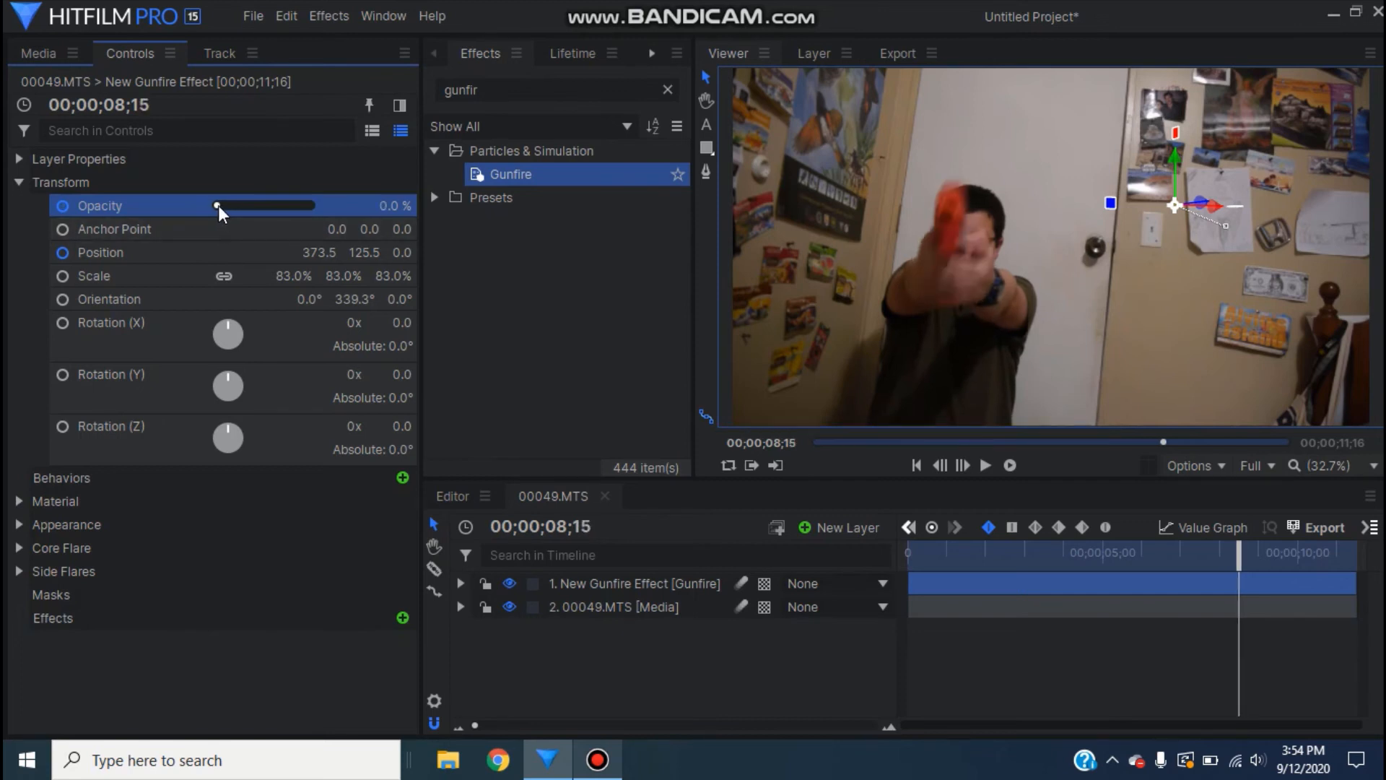
pyautogui.moveTo(218, 205); pyautogui.dragTo(363, 189)
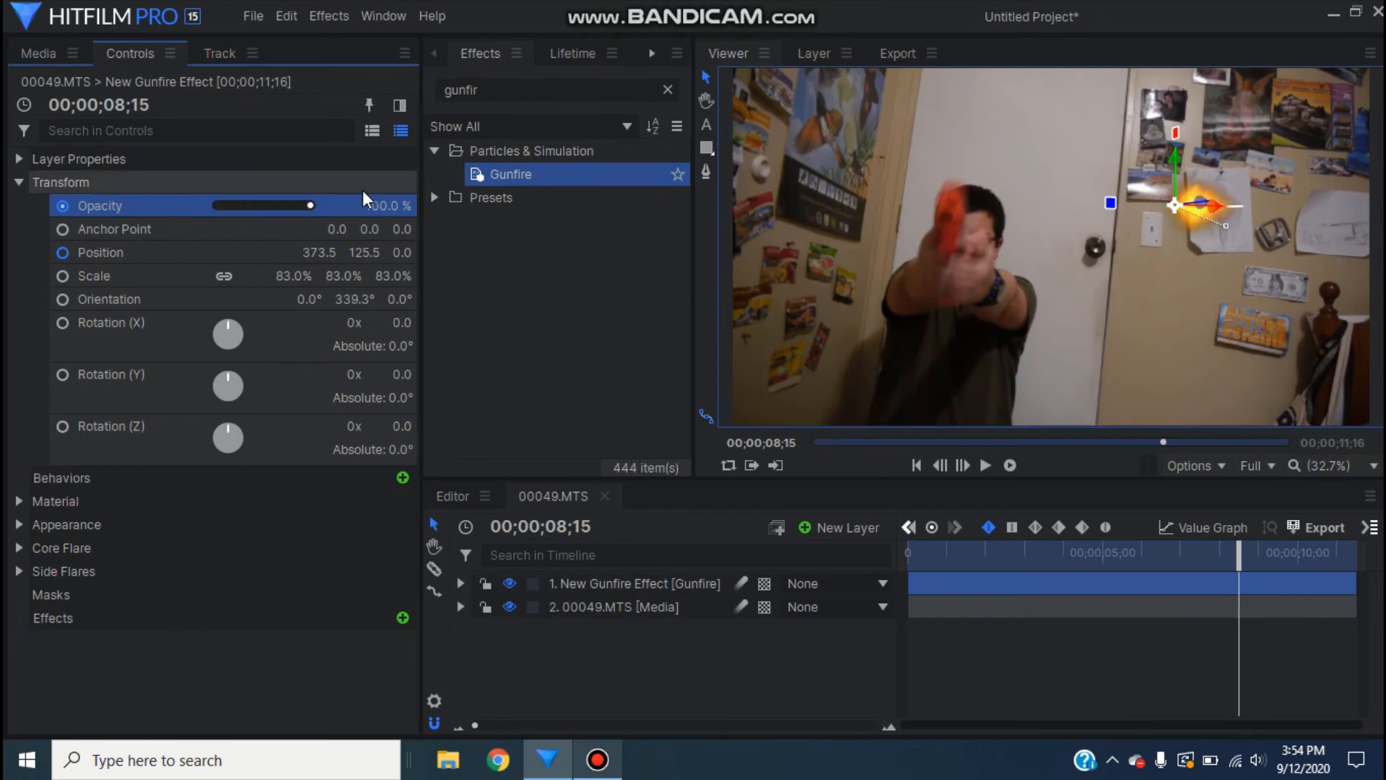
# Place the third flash at the gun's muzzle, about -300.0, 82.6, and turn its Y orientation to about 273.1° towards the camera.
pyautogui.moveTo(1175, 206); pyautogui.dragTo(940, 207)
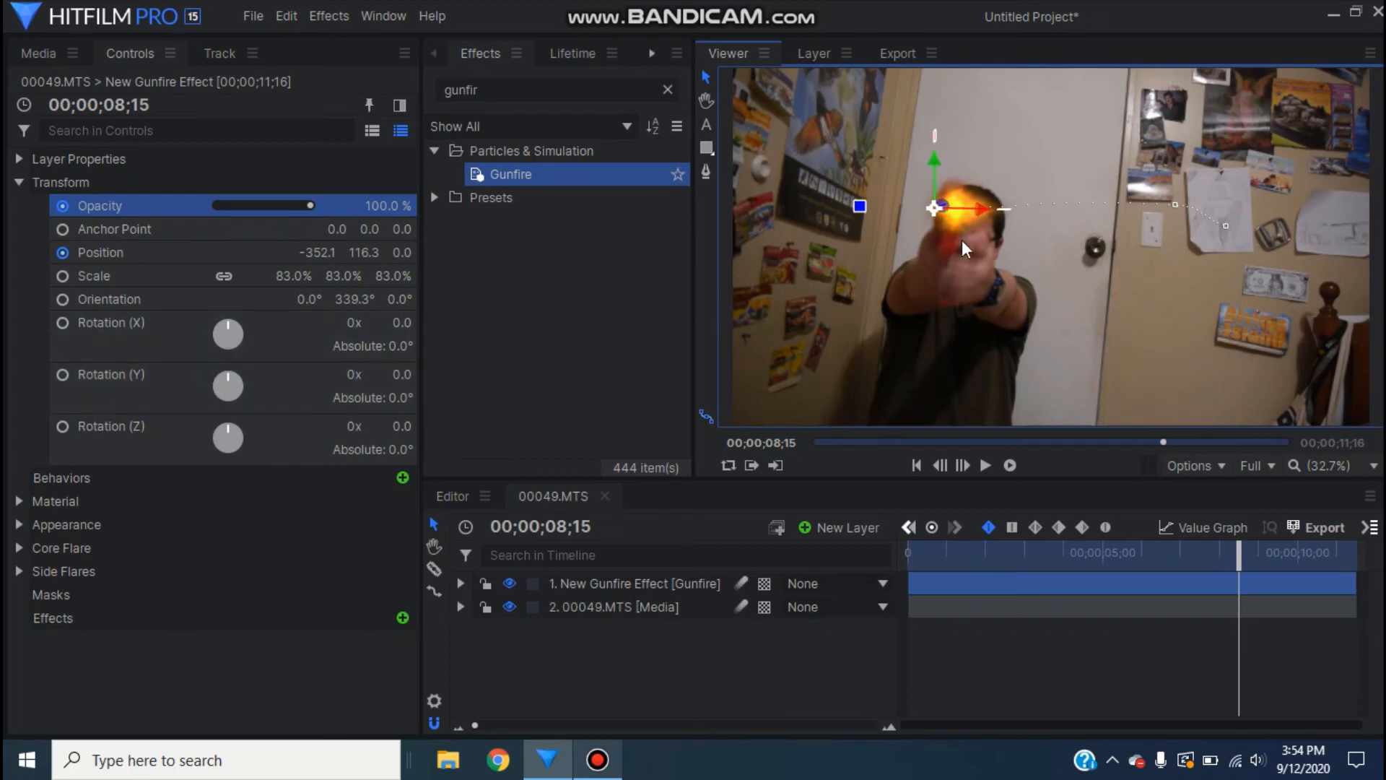
pyautogui.moveTo(1007, 210); pyautogui.dragTo(957, 225)
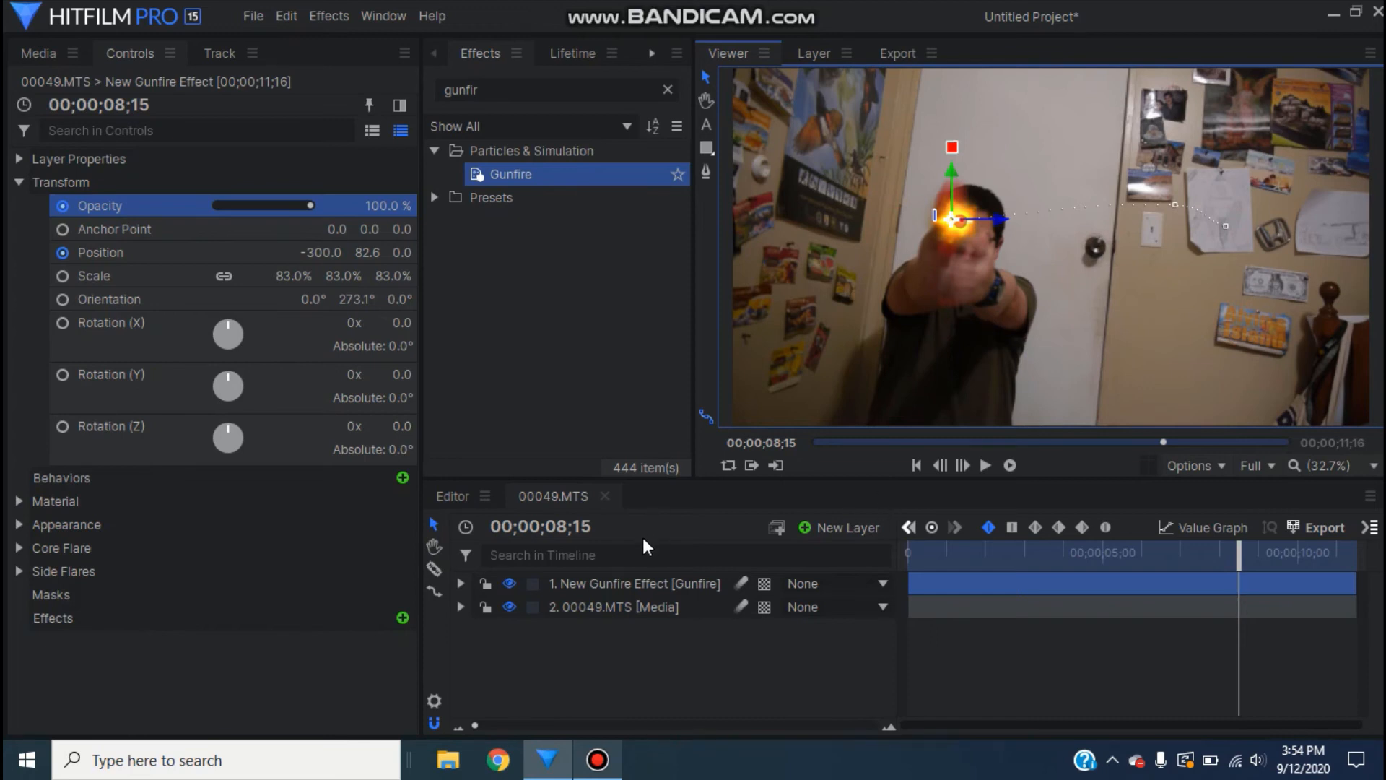
# Keyframe the gunfire layer's opacity at 0% on 00;00;08;19 to end the third flash.
pyautogui.press('space')
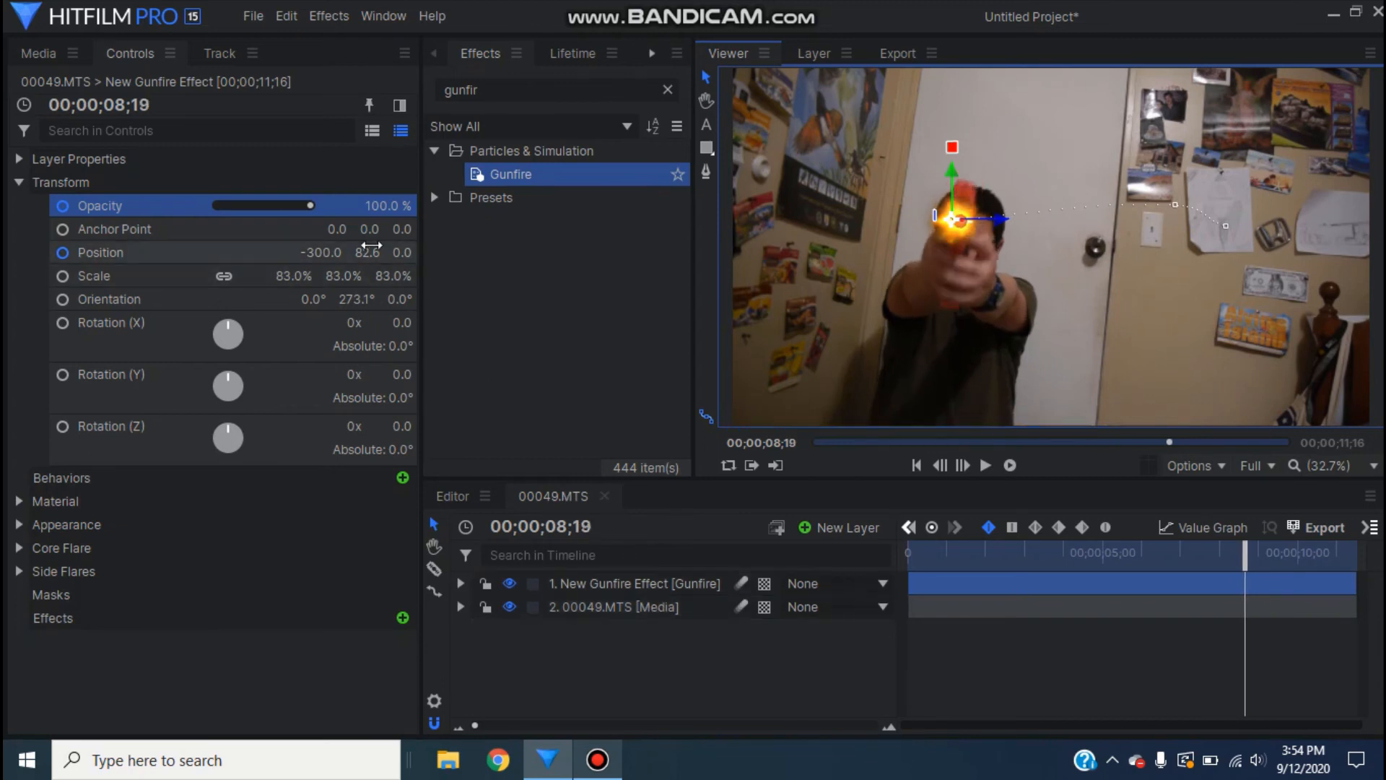
pyautogui.moveTo(310, 206); pyautogui.dragTo(145, 220)
# Preview the composite shot from about 00;00;02;19 to review the timing and placement of the muzzle flashes.
pyautogui.moveTo(1245, 550); pyautogui.dragTo(1085, 645)
pyautogui.click(1051, 641)
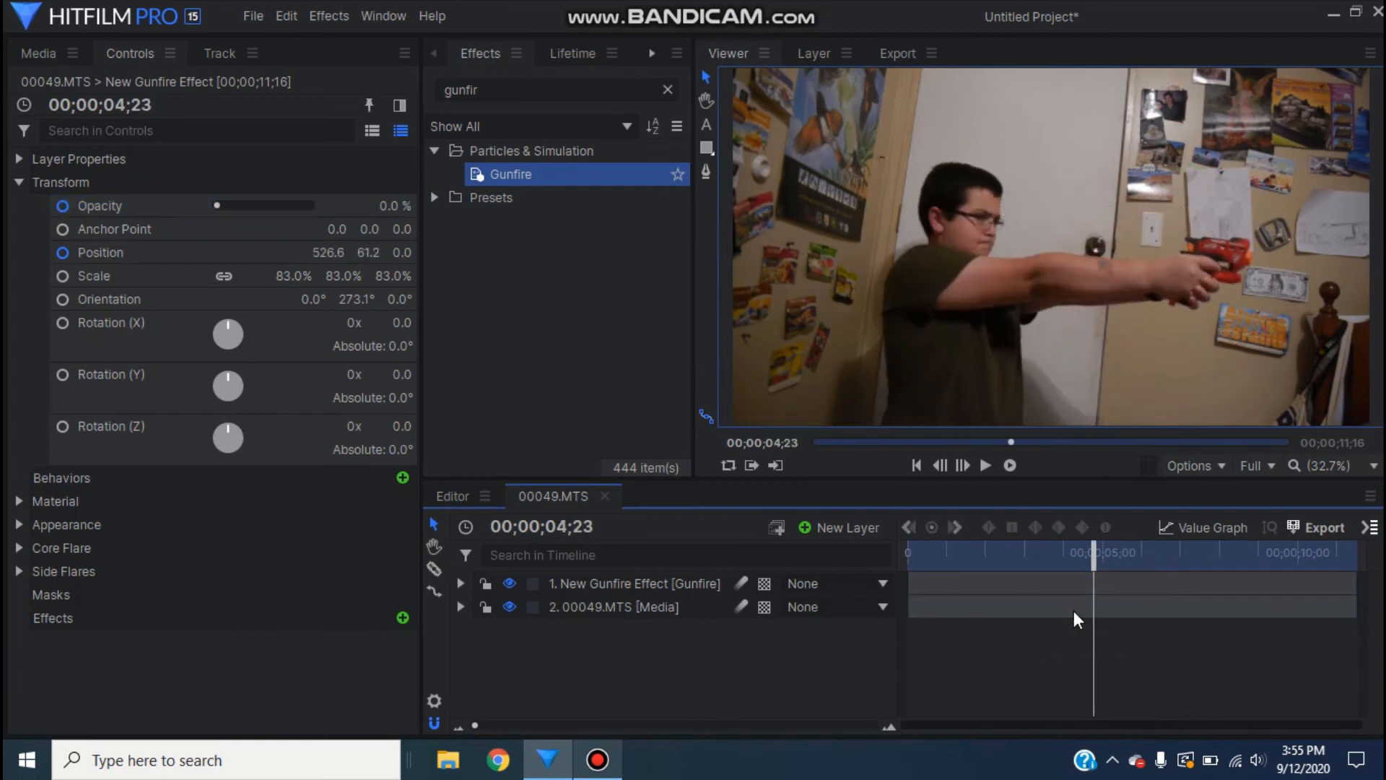
pyautogui.moveTo(1094, 552); pyautogui.dragTo(1012, 527)
pyautogui.click(1013, 465)
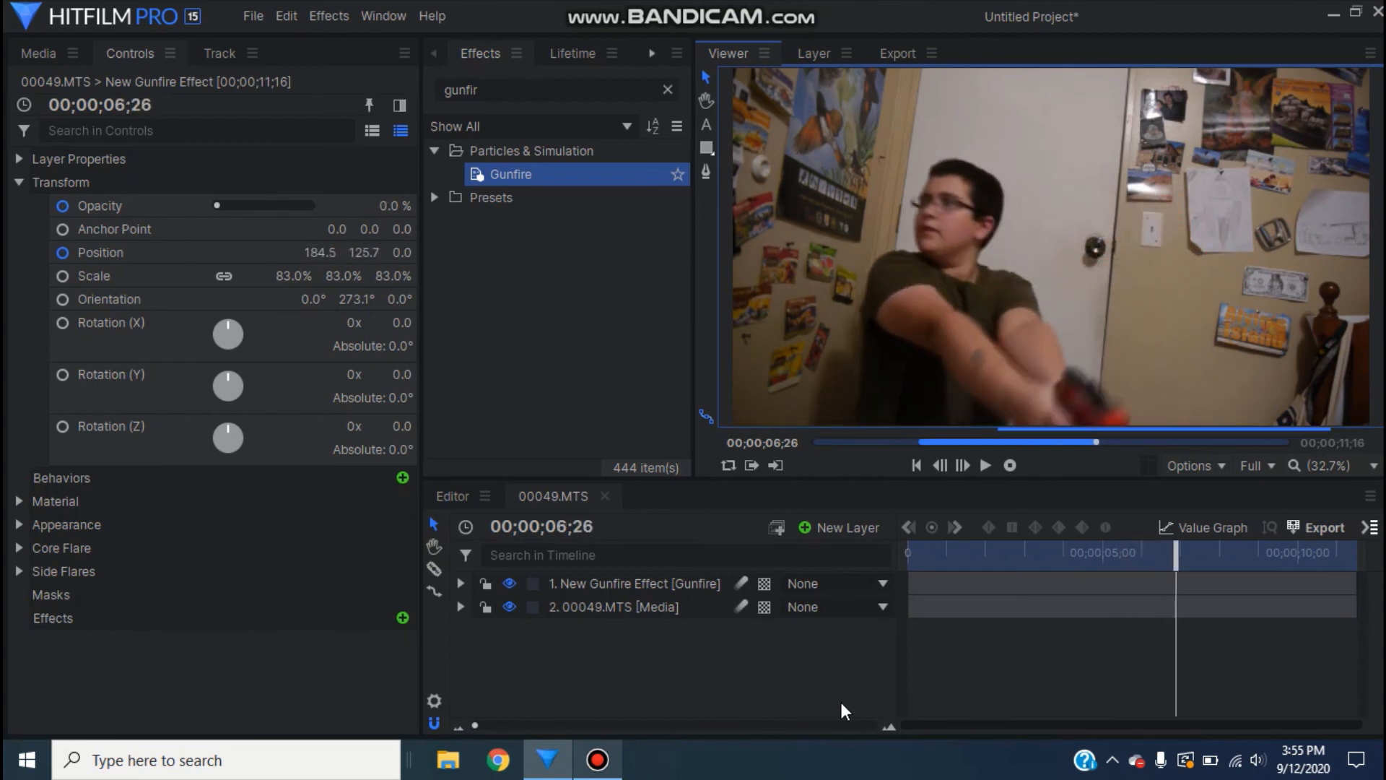
pyautogui.click(1010, 466)
pyautogui.moveTo(1199, 543); pyautogui.dragTo(1007, 572)
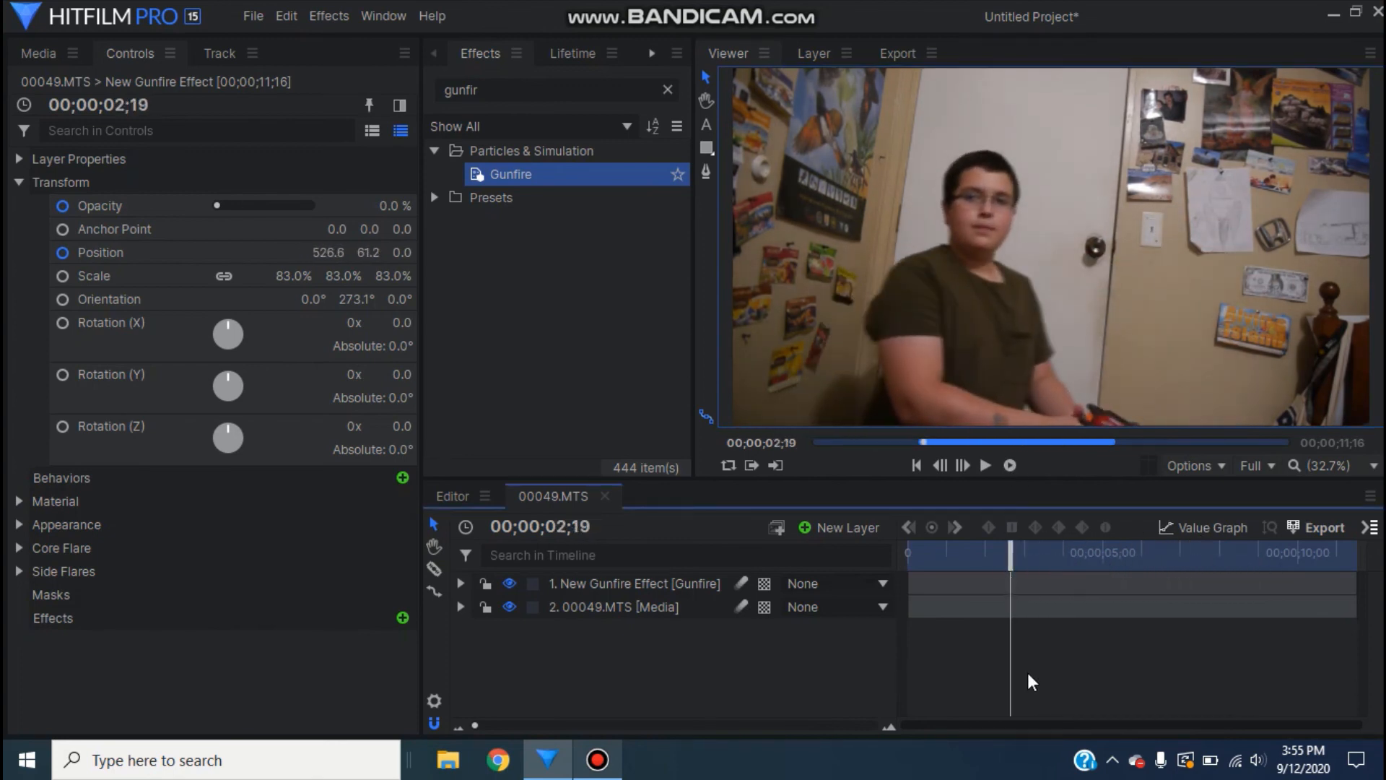
pyautogui.click(984, 474)
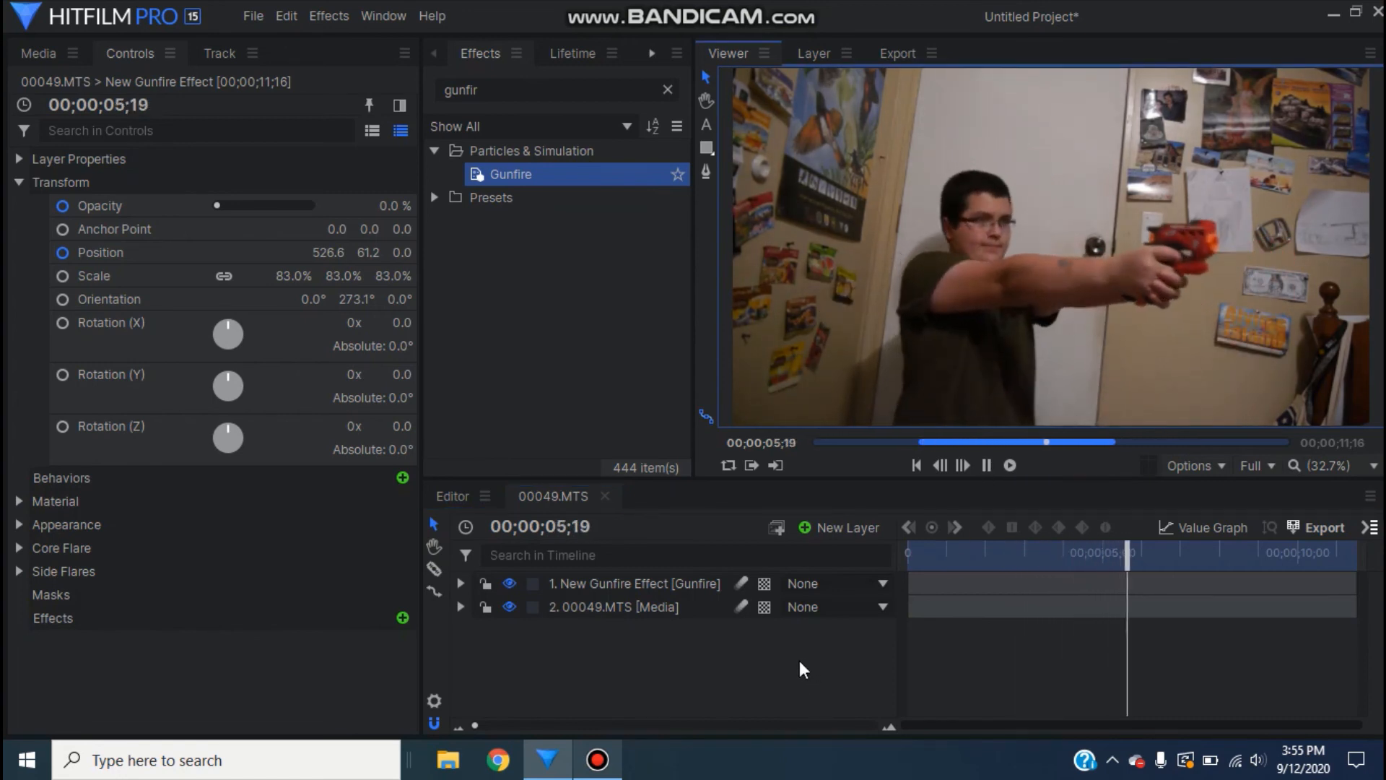
pyautogui.click(986, 465)
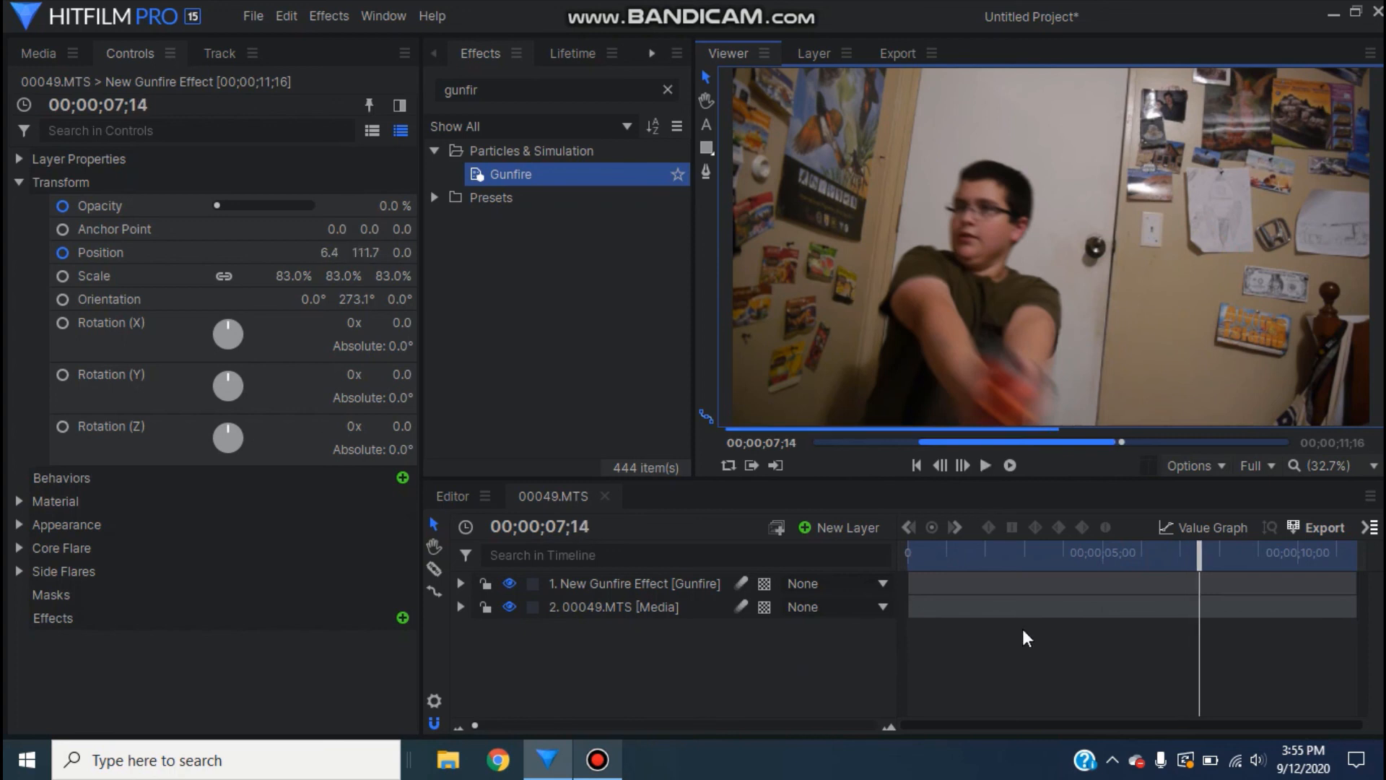
pyautogui.moveTo(1202, 554); pyautogui.dragTo(1011, 621)
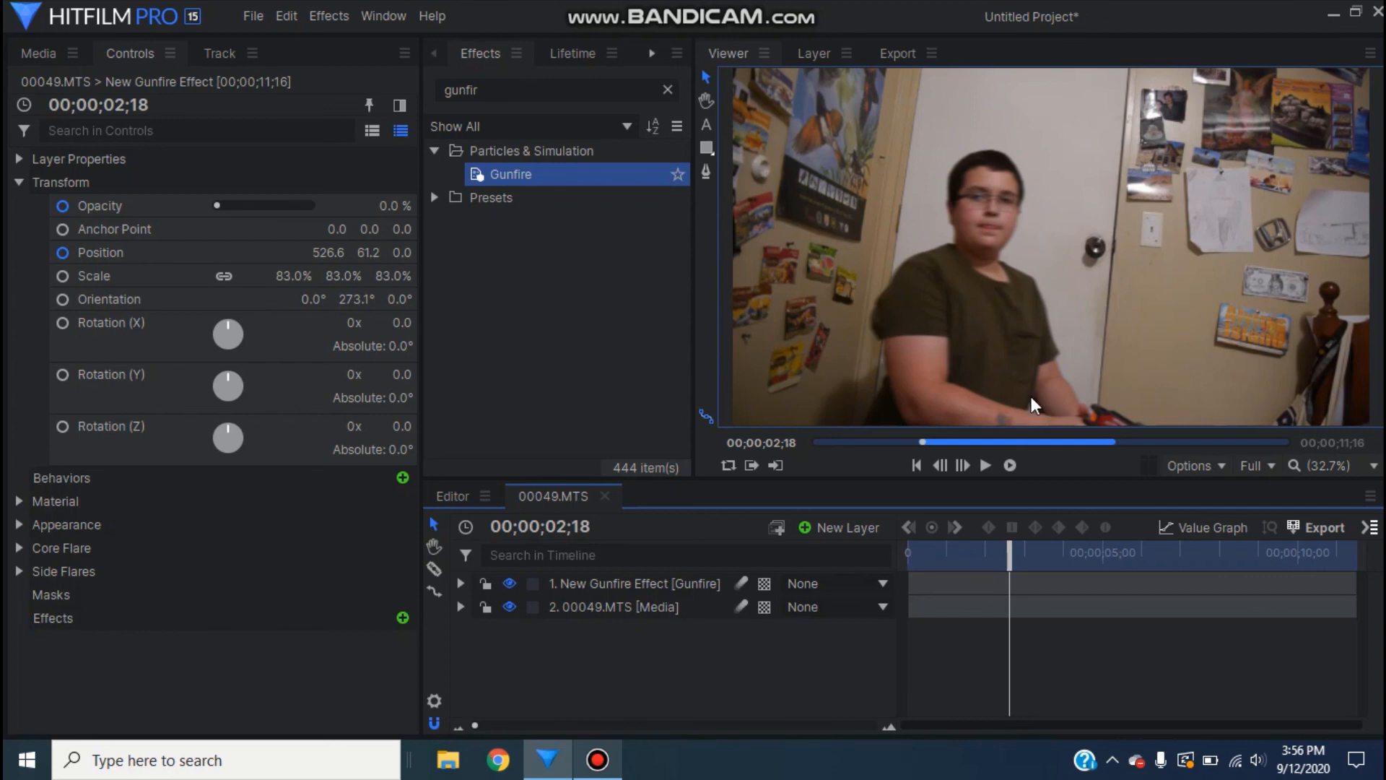
# Start an export of the composite shot and dismiss the save dialog without saving.
pyautogui.click(1324, 527)
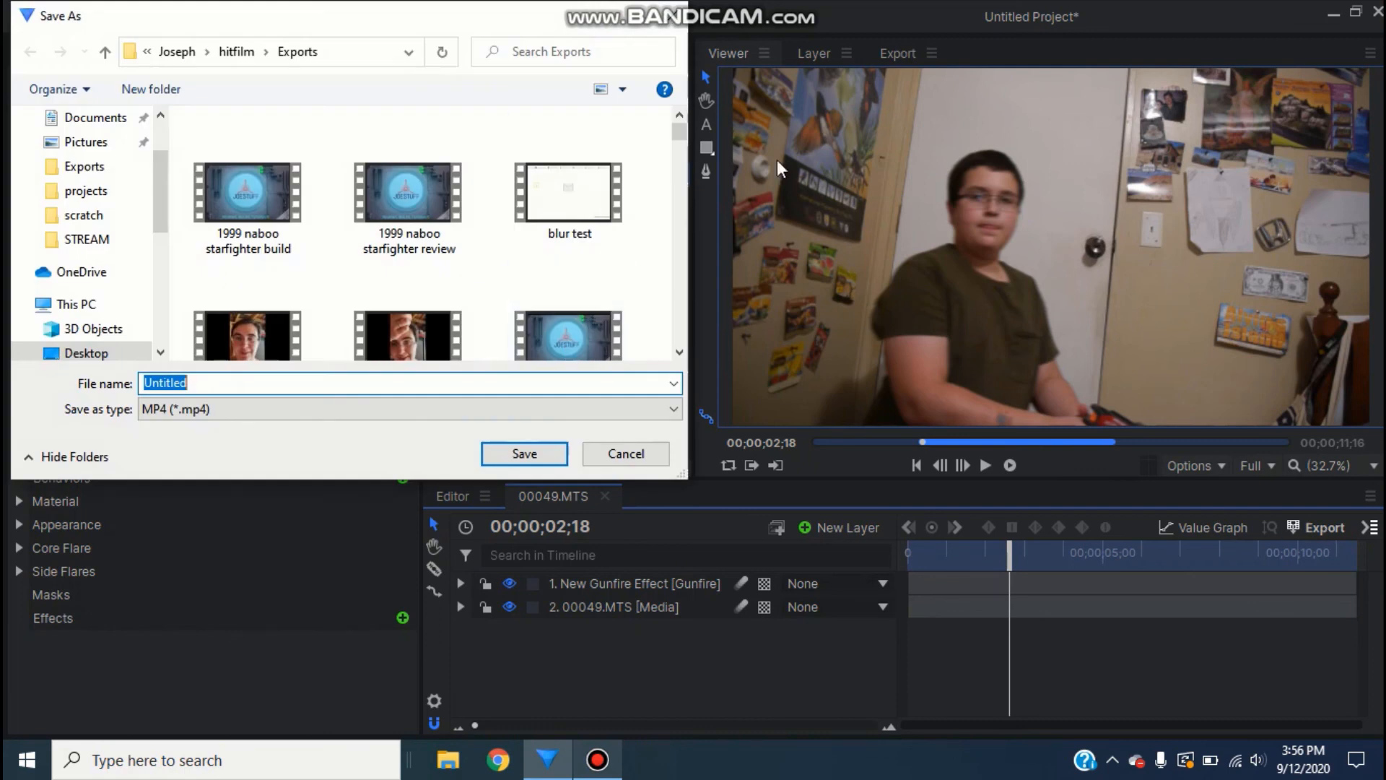
pyautogui.click(672, 16)
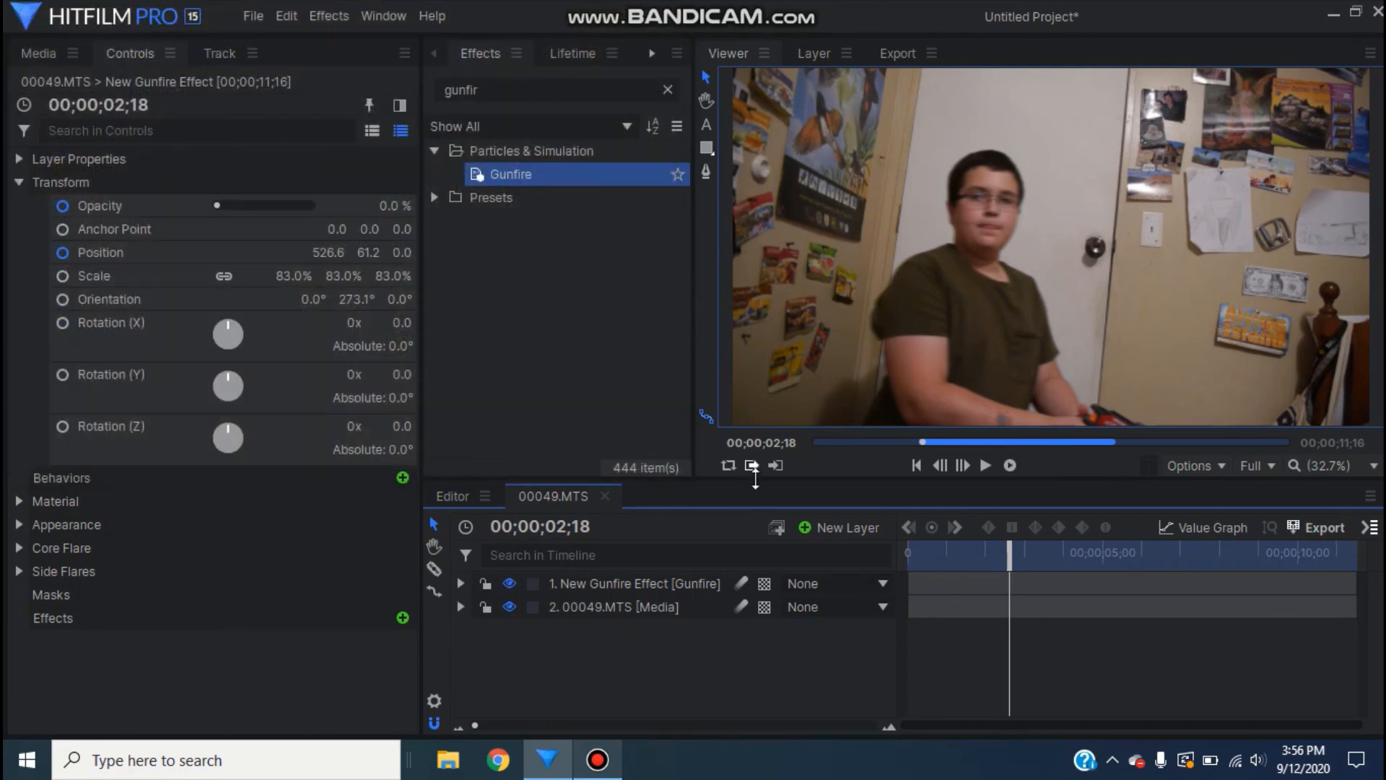